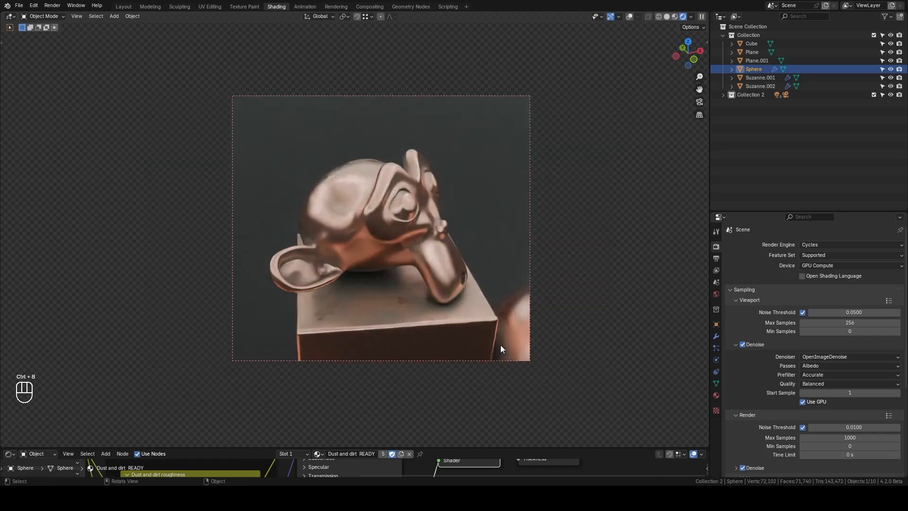
# - Select the monkey head in the rendered view and enlarge the node editor to show its Dust and dirt READY material
pyautogui.scroll(1, 413, 317)
pyautogui.moveTo(410, 317)
pyautogui.mouseDown(button='middle')
pyautogui.moveTo(377, 327)
pyautogui.moveTo(404, 310)
pyautogui.mouseUp(button='middle')
pyautogui.scroll(3, 404, 309)
pyautogui.click(375, 307)
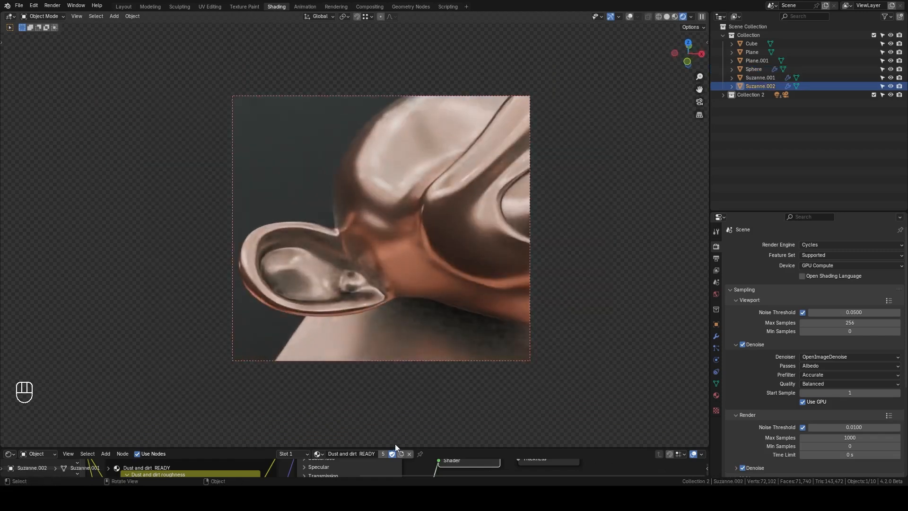
pyautogui.moveTo(395, 448); pyautogui.dragTo(387, 313)
pyautogui.moveTo(157, 401); pyautogui.dragTo(504, 412, button='middle')
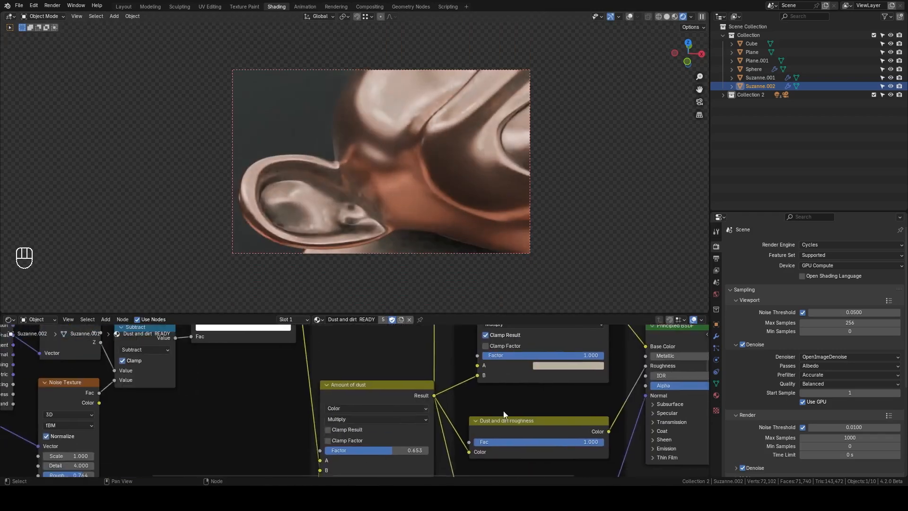
# - Adjust the stop positions of the Color Ramp in the top surface dust section
pyautogui.moveTo(198, 407); pyautogui.dragTo(317, 433, button='middle')
pyautogui.moveTo(351, 341); pyautogui.dragTo(302, 412, button='middle')
pyautogui.scroll(3, 300, 410)
pyautogui.click(276, 402)
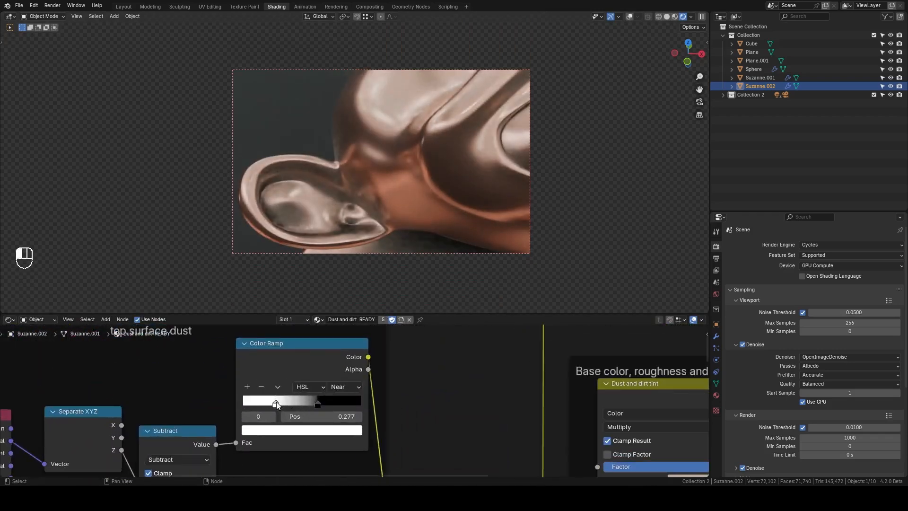
pyautogui.moveTo(276, 403); pyautogui.dragTo(318, 404)
pyautogui.scroll(-4, 395, 422)
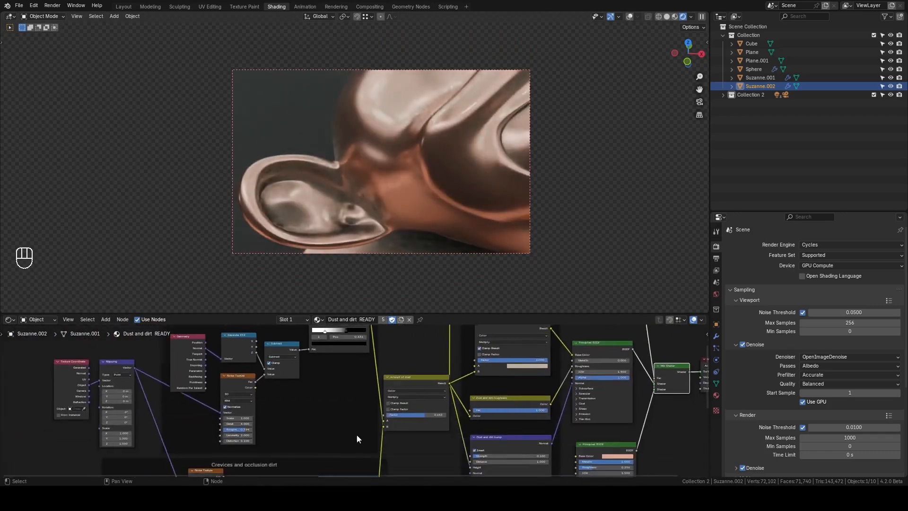
# - Shift the black stop toward white on the Color Ramp fed by the Screen node in the crevices and occlusion dirt section
pyautogui.scroll(4, 359, 416)
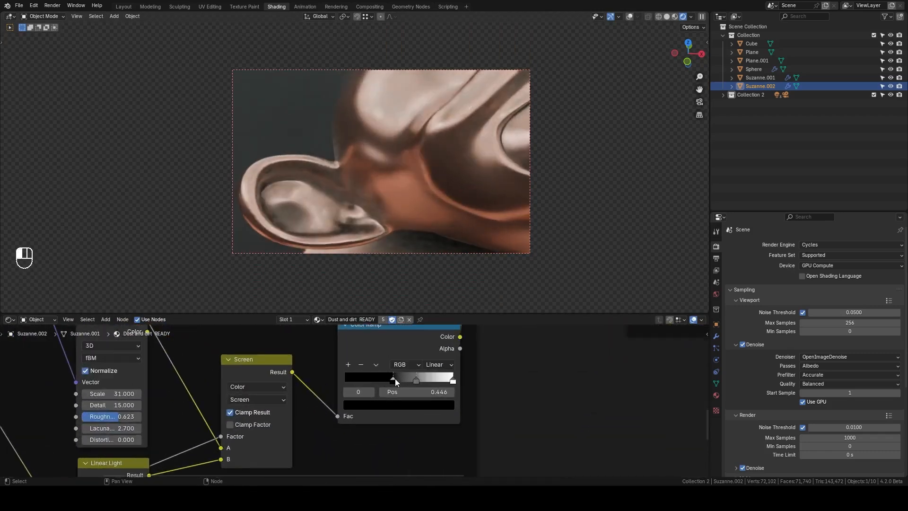
pyautogui.moveTo(396, 379); pyautogui.dragTo(428, 378)
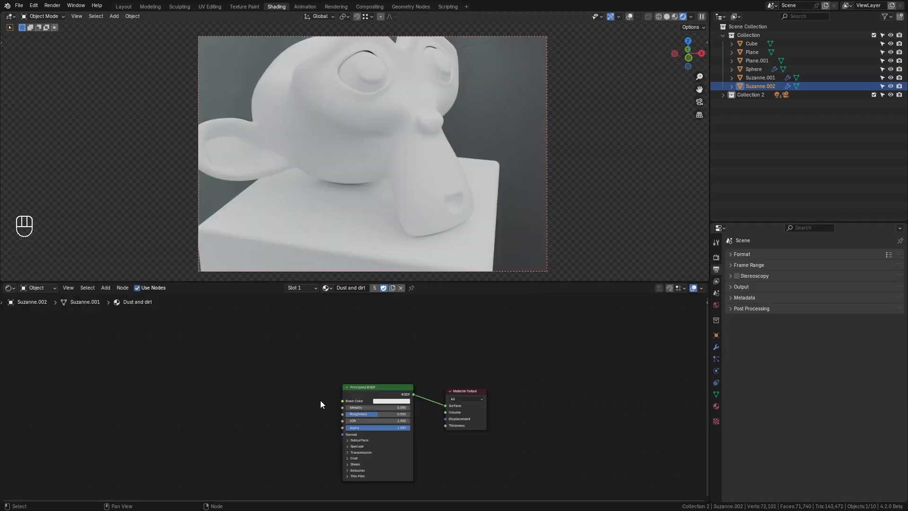
# - Add an Ambient Occlusion node in the empty space well before the Principled BSDF in the Dust and dirt material
pyautogui.moveTo(222, 431); pyautogui.dragTo(298, 387, button='middle')
pyautogui.scroll(-4, 296, 392)
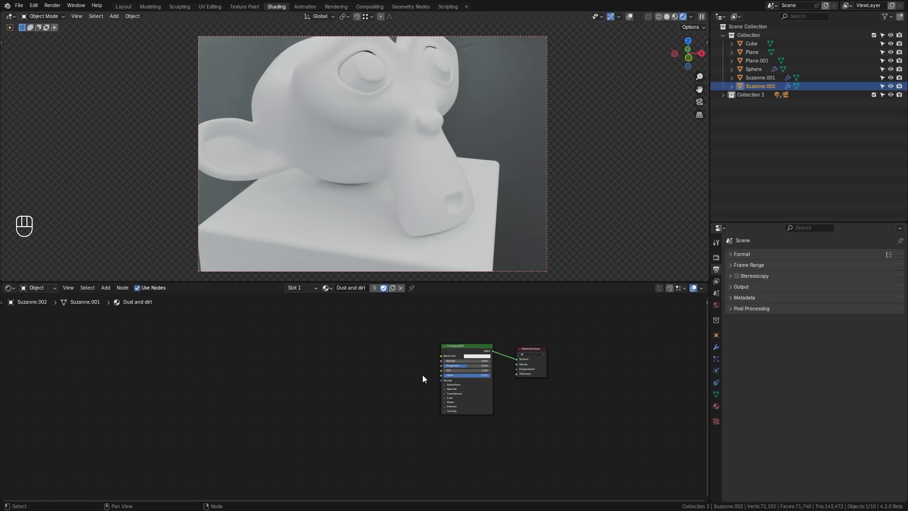
pyautogui.moveTo(295, 410); pyautogui.dragTo(408, 394, button='middle')
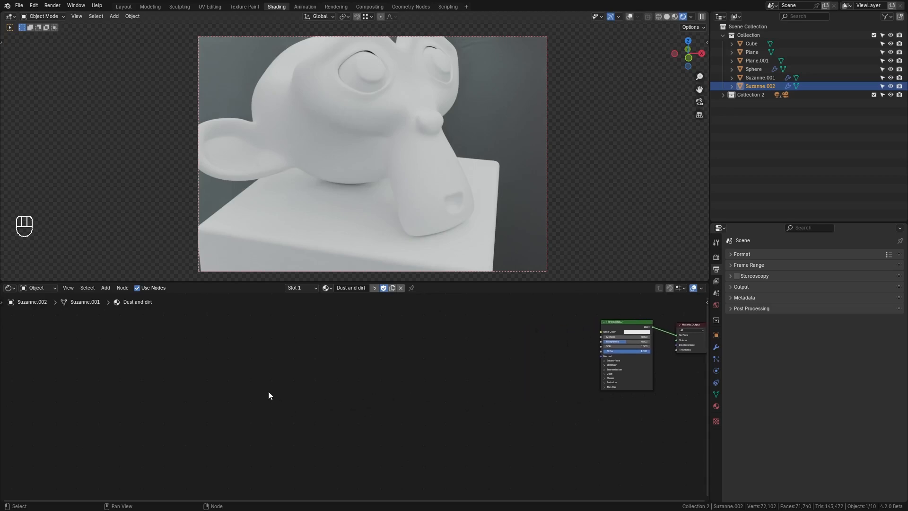
pyautogui.press('shift')
pyautogui.hotkey('shift', 'a')
pyautogui.moveTo(268, 391)
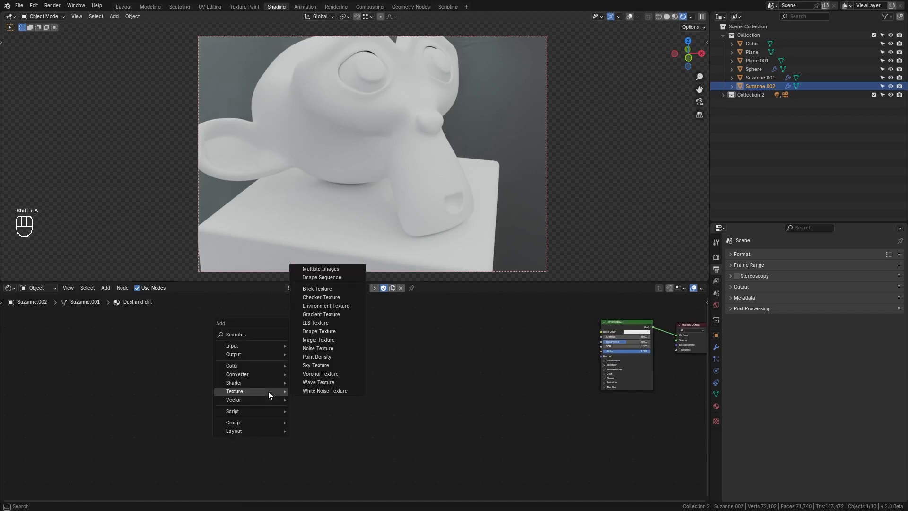
pyautogui.moveTo(265, 347)
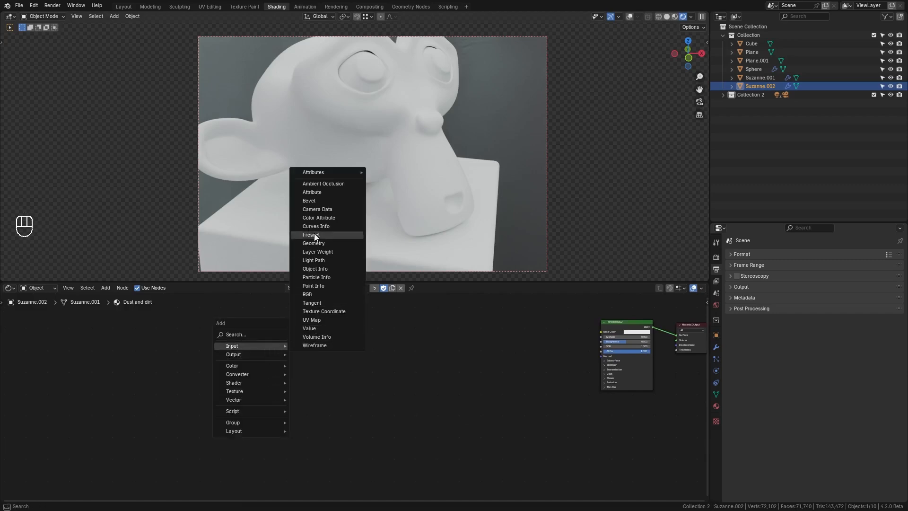
pyautogui.click(320, 184)
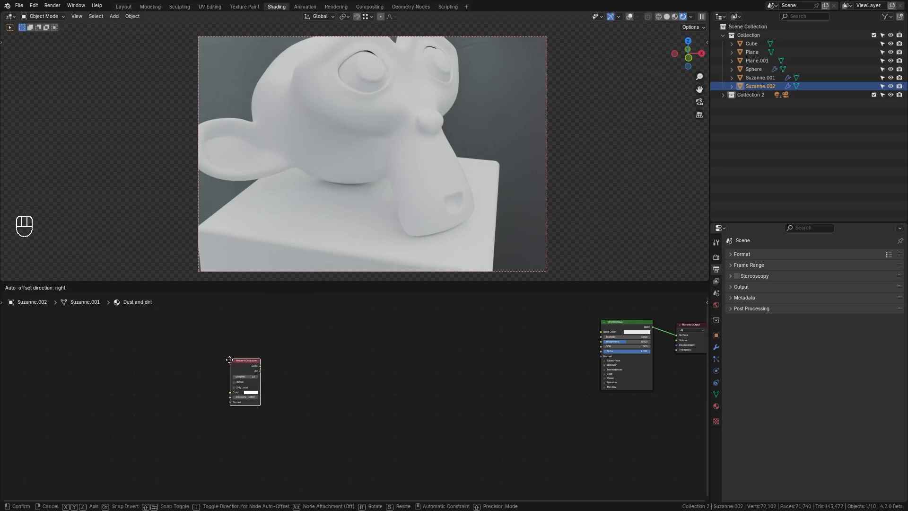
pyautogui.click(231, 381)
# - Duplicate the Ambient Occlusion node below the original and preview the upper node's output on the model
pyautogui.hotkey('shift', 'd')
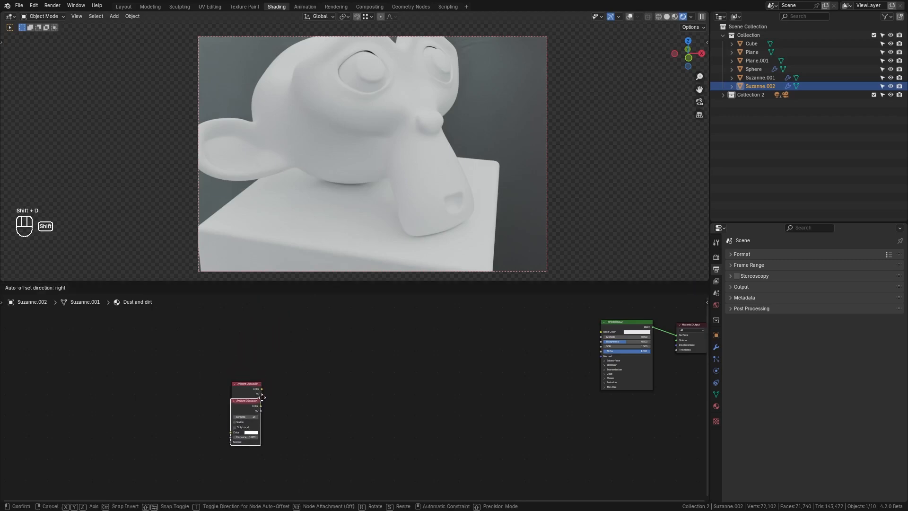
pyautogui.click(263, 432)
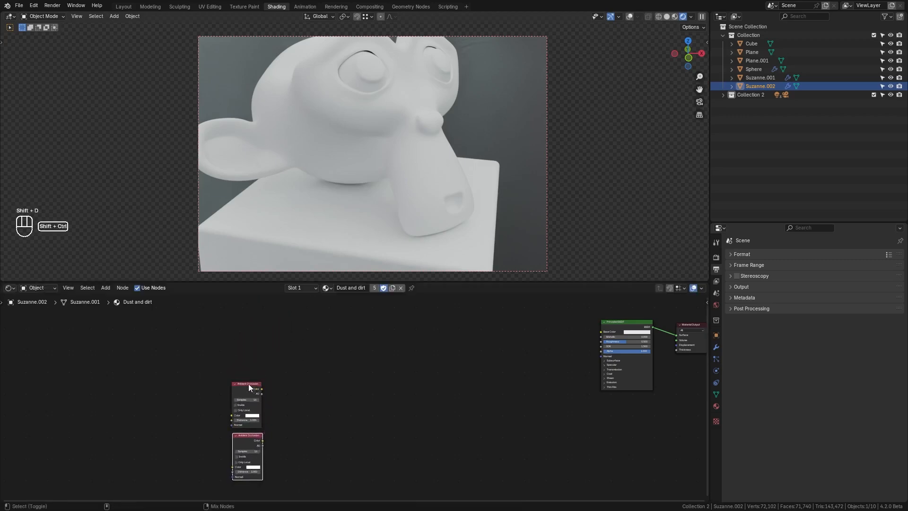
pyautogui.keyDown('ctrl'); pyautogui.keyDown('shift'); pyautogui.click(249, 384); pyautogui.keyUp('shift'); pyautogui.keyUp('ctrl')
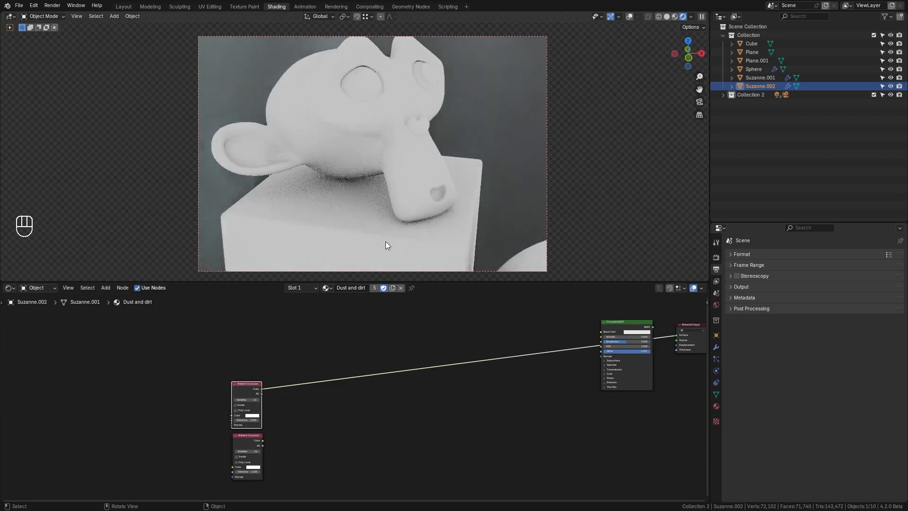
pyautogui.moveTo(398, 240); pyautogui.dragTo(453, 245, button='middle')
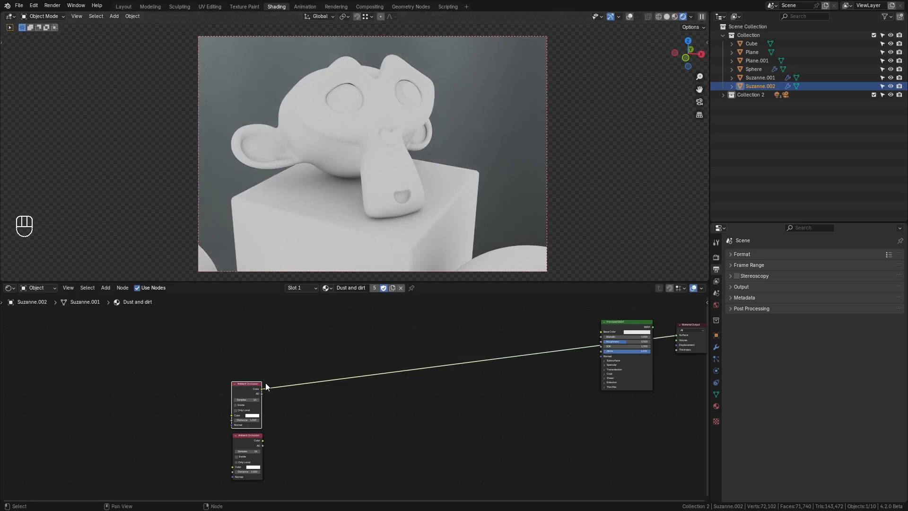
# - Move the lower Ambient Occlusion node closer to the upper one and set Samples to 8 on both
pyautogui.scroll(2, 229, 433)
pyautogui.moveTo(229, 433); pyautogui.dragTo(374, 400, button='middle')
pyautogui.scroll(1, 347, 432)
pyautogui.moveTo(347, 432); pyautogui.dragTo(345, 427)
pyautogui.click(329, 371)
pyautogui.write('8')
pyautogui.press('Return')
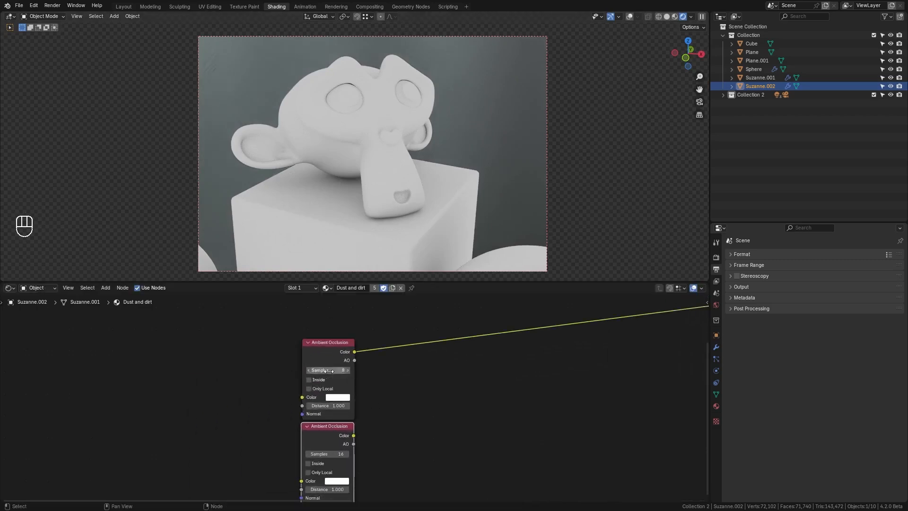
pyautogui.click(330, 454)
pyautogui.write('8')
pyautogui.press('Return')
pyautogui.moveTo(394, 455); pyautogui.dragTo(347, 430, button='middle')
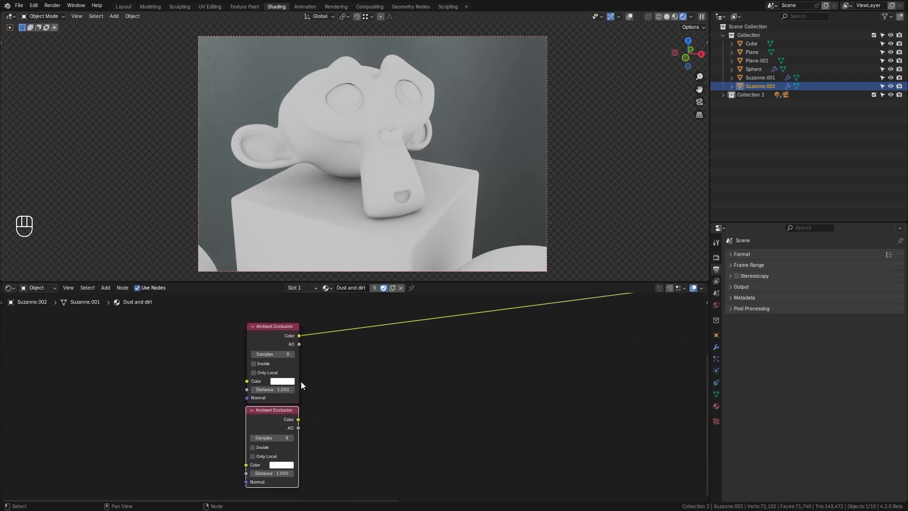
# - Enable Inside on the upper Ambient Occlusion node and set its Distance to 0.33
pyautogui.click(256, 363)
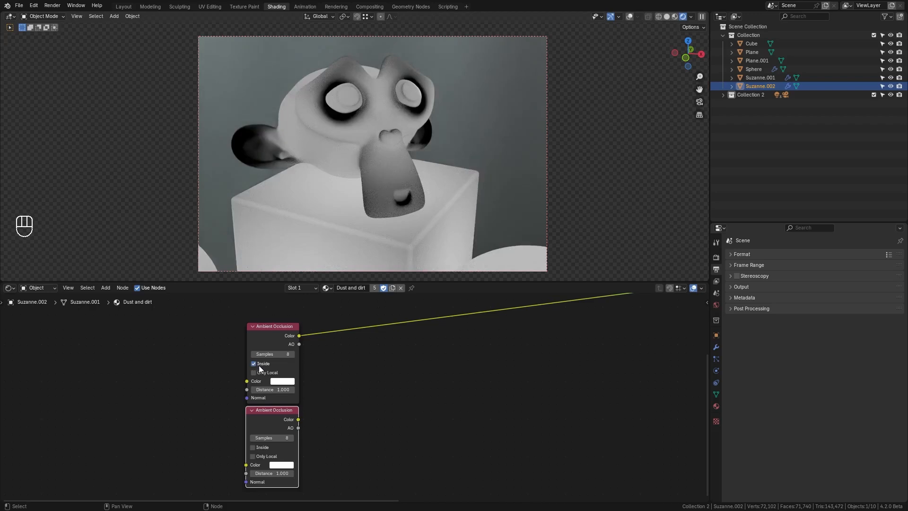
pyautogui.click(268, 389)
pyautogui.press('BackSpace')
pyautogui.write('.33')
pyautogui.press('Return')
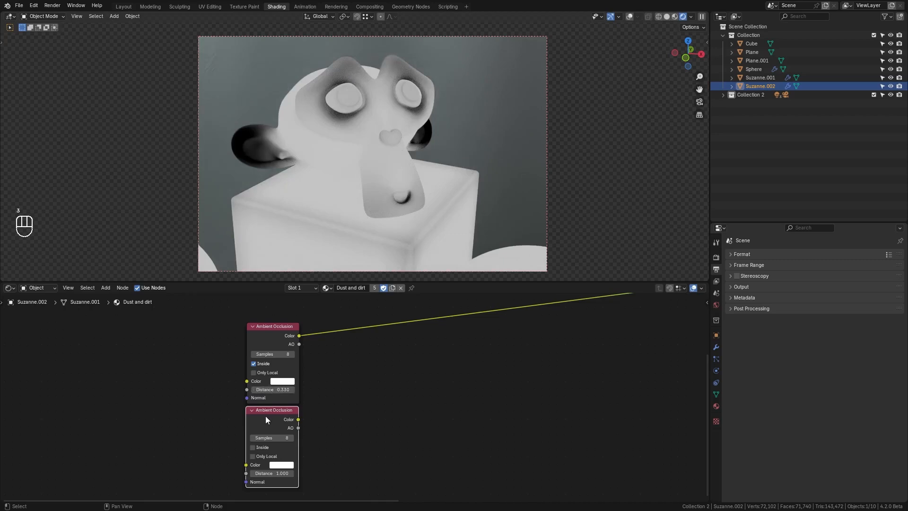
# - Preview the lower Ambient Occlusion node and set its Distance to 0.29
pyautogui.keyDown('ctrl'); pyautogui.keyDown('shift'); pyautogui.click(266, 413); pyautogui.keyUp('shift'); pyautogui.keyUp('ctrl')
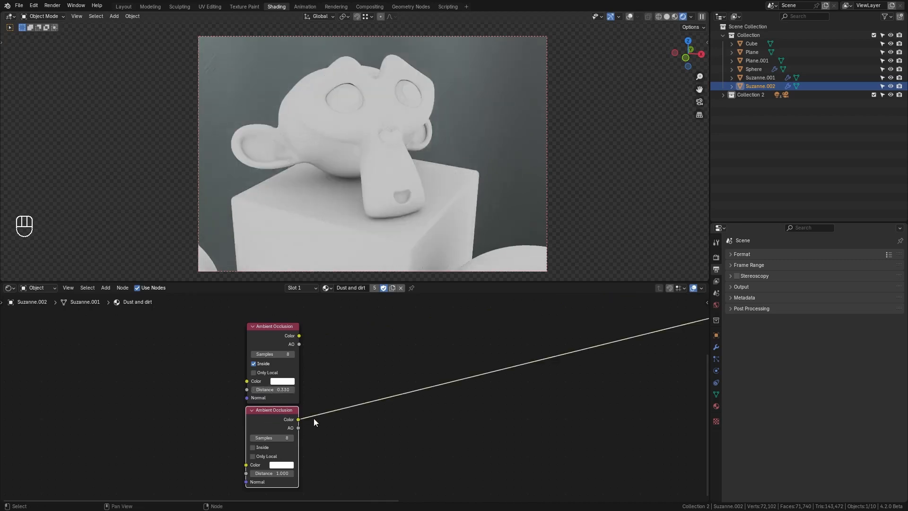
pyautogui.click(276, 473)
pyautogui.write('.29')
pyautogui.press('Return')
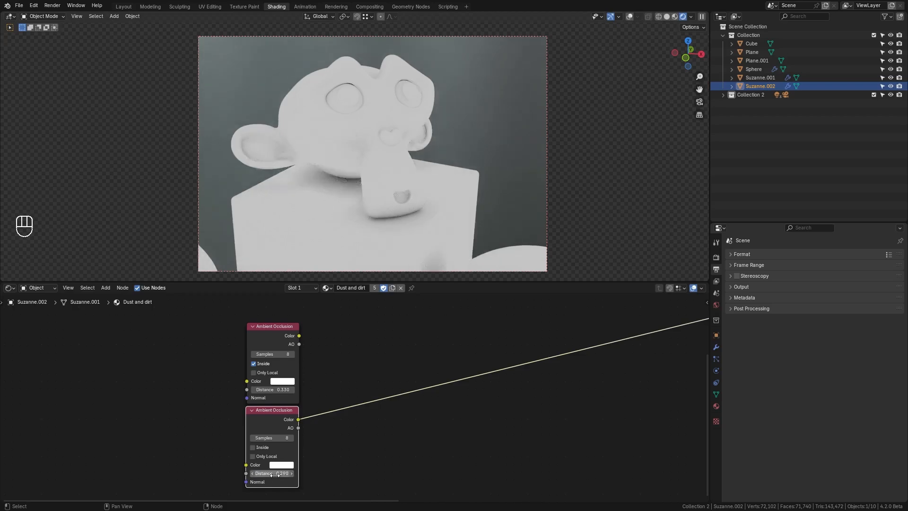
# - Insert a Mix Color node after the lower Ambient Occlusion node and set its blend mode to Linear Light
pyautogui.moveTo(363, 430); pyautogui.dragTo(349, 441, button='middle')
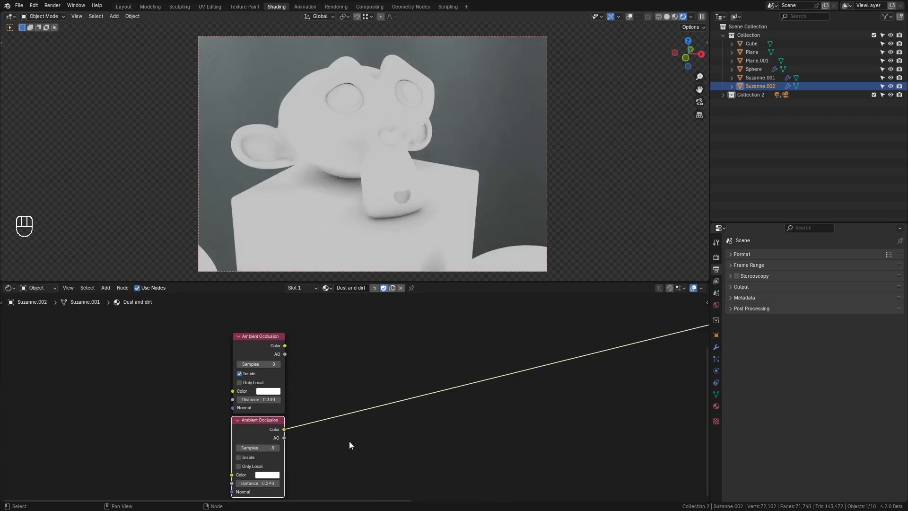
pyautogui.hotkey('shift', 'a')
pyautogui.moveTo(384, 439)
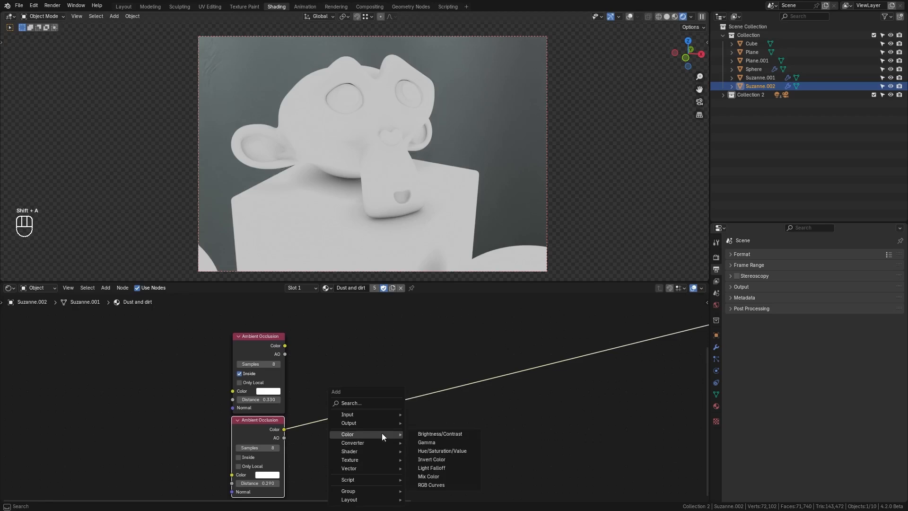
pyautogui.click(431, 476)
pyautogui.click(362, 390)
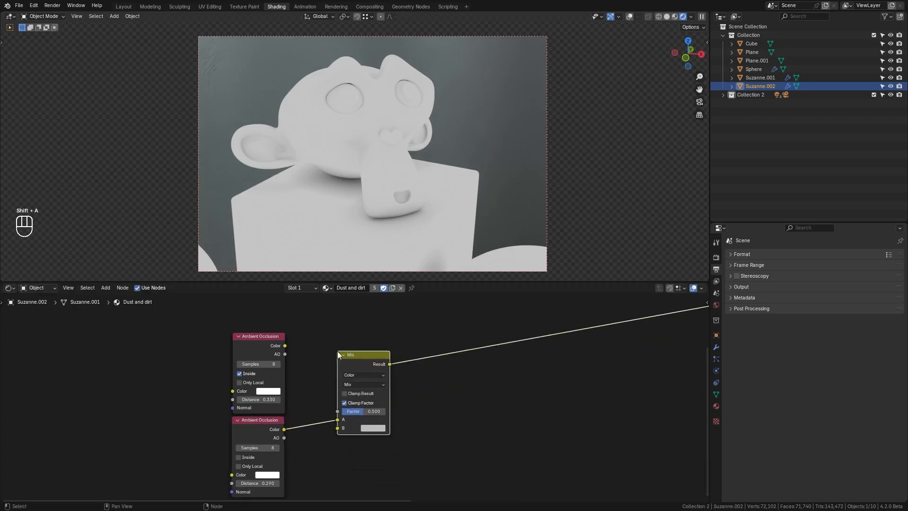
pyautogui.click(362, 386)
pyautogui.click(411, 434)
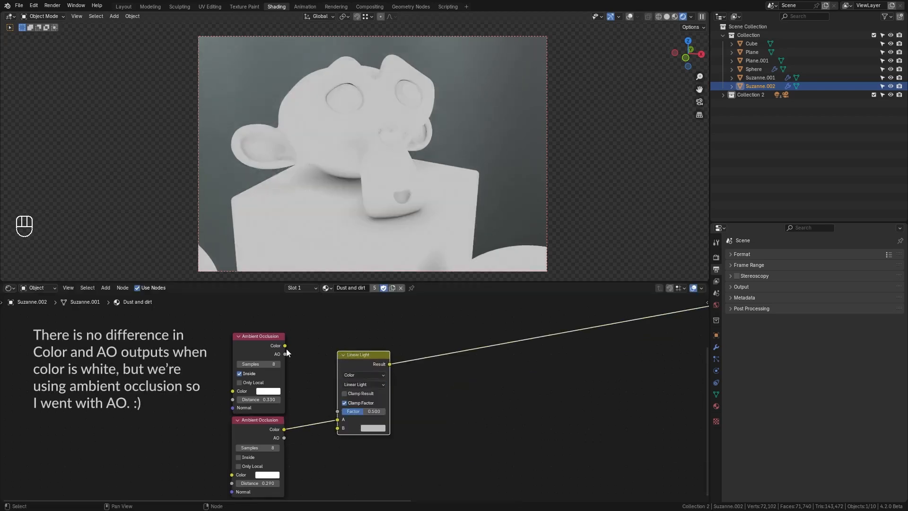
# - Connect the upper and lower AO outputs to Linear Light inputs A and B, with Clamp Result enabled and Factor at 1
pyautogui.moveTo(286, 353); pyautogui.dragTo(337, 419)
pyautogui.moveTo(285, 437); pyautogui.dragTo(338, 428)
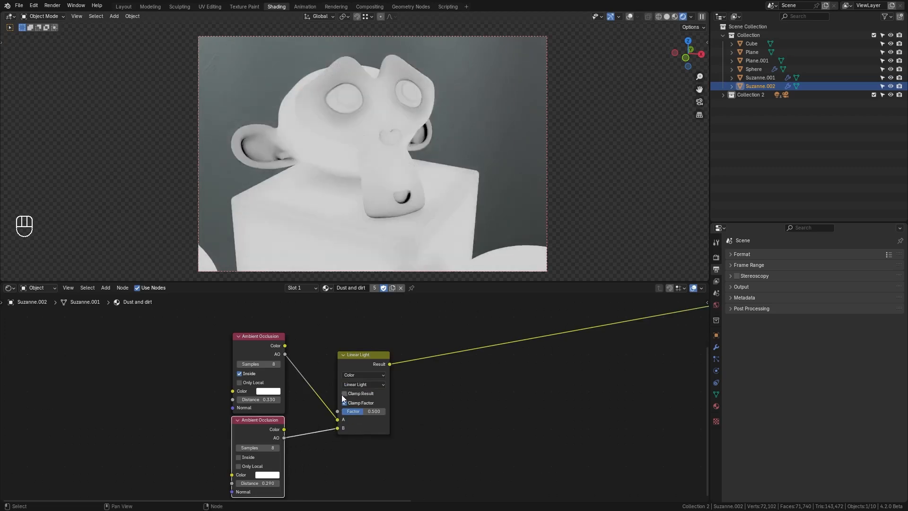
pyautogui.click(344, 393)
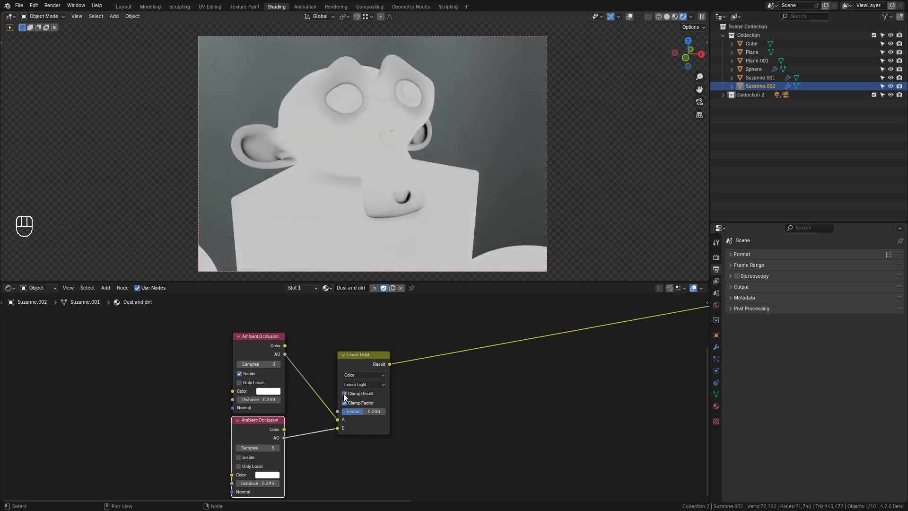
pyautogui.moveTo(359, 412); pyautogui.dragTo(385, 411)
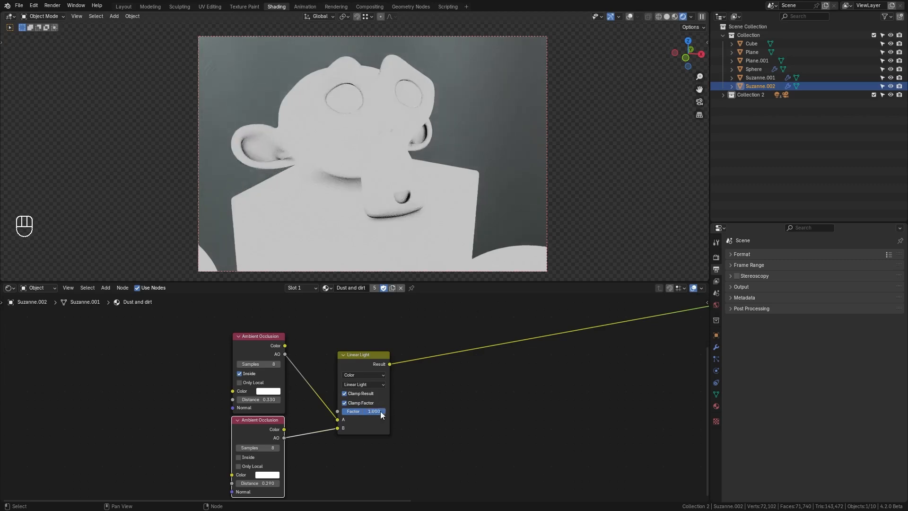
pyautogui.click(371, 359)
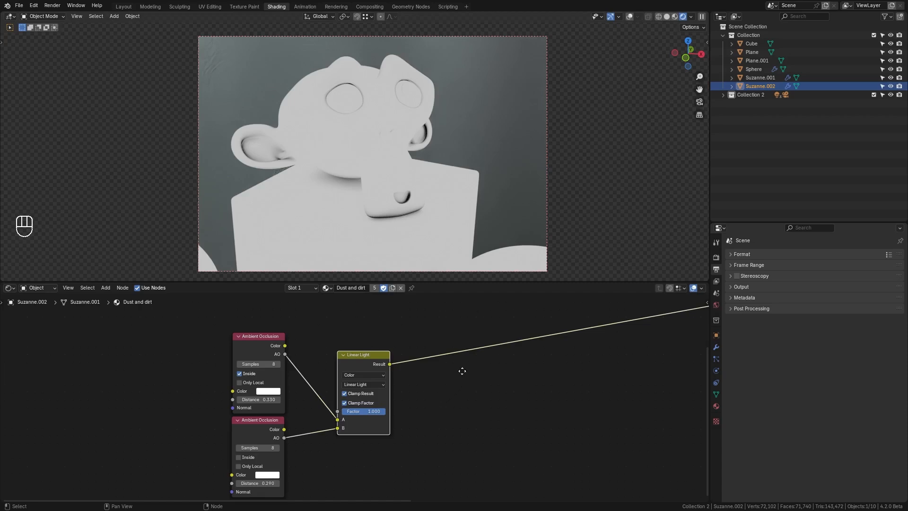
# - Add a Noise Texture node directly above the Linear Light node
pyautogui.moveTo(462, 369); pyautogui.dragTo(431, 426, button='middle')
pyautogui.hotkey('shift', 'a')
pyautogui.moveTo(350, 361)
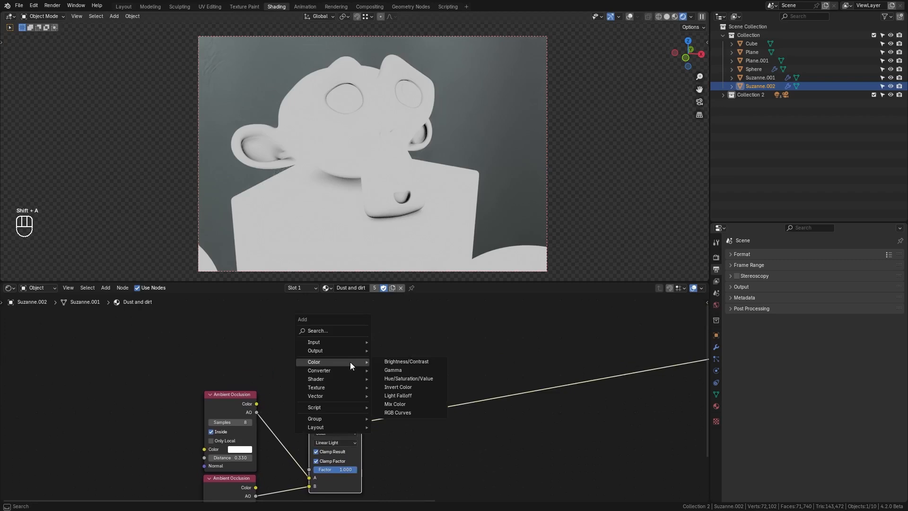
pyautogui.moveTo(340, 386)
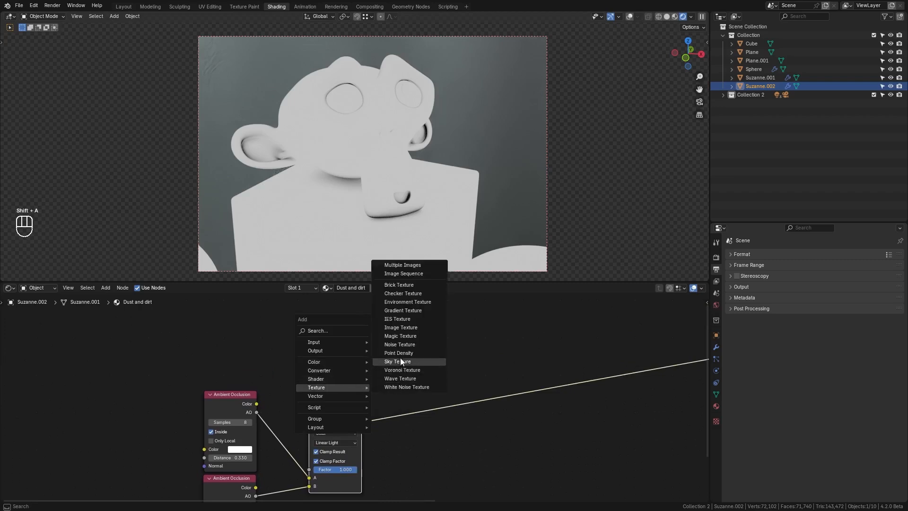
pyautogui.click(400, 344)
pyautogui.click(309, 333)
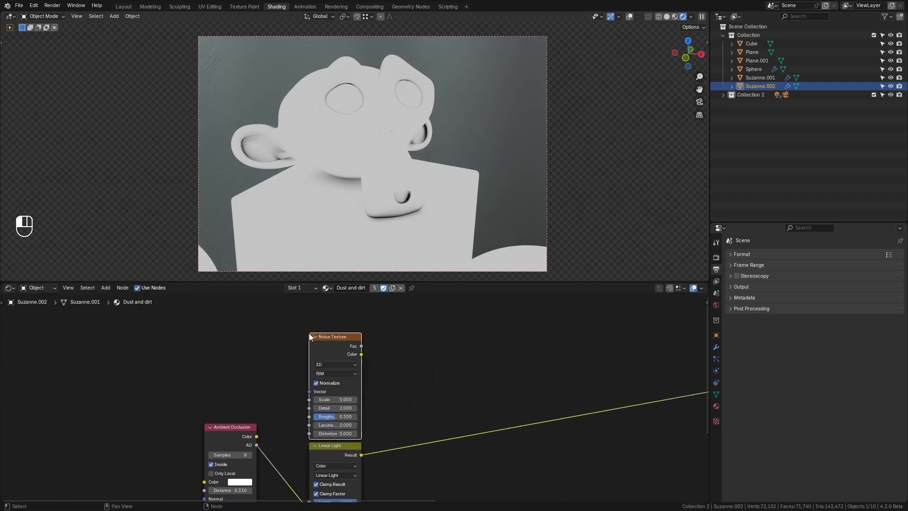
# - Insert a duplicate of the Linear Light node after it, set to Screen, with the lower node's AO output driving its Factor
pyautogui.click(330, 452)
pyautogui.hotkey('shift', 'd')
pyautogui.click(395, 402)
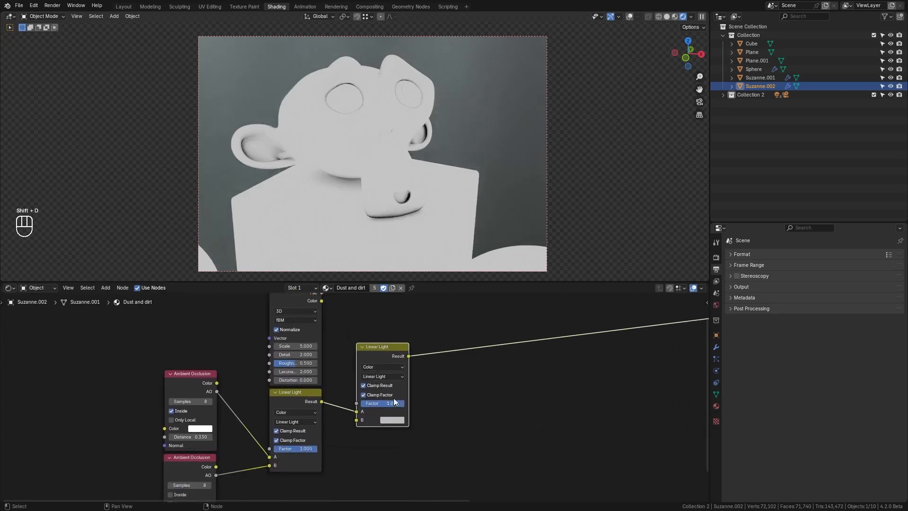
pyautogui.click(383, 376)
pyautogui.click(386, 440)
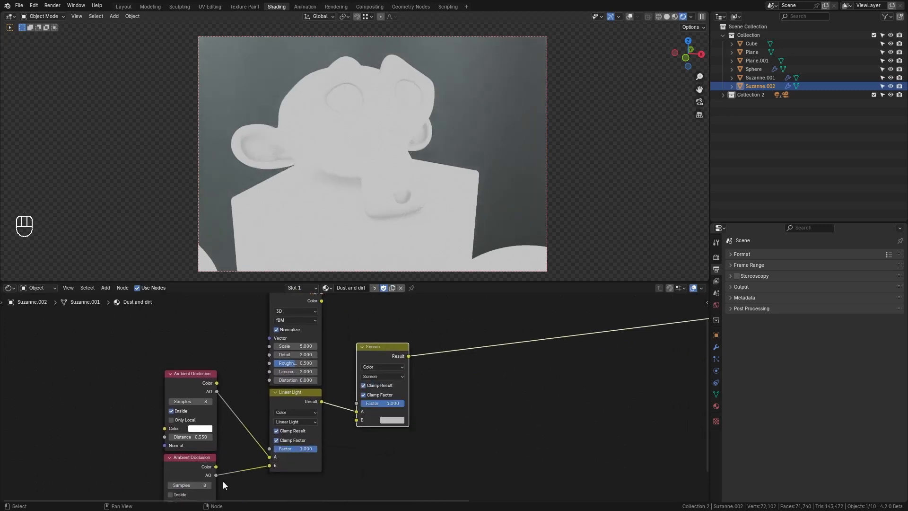
pyautogui.moveTo(216, 475); pyautogui.dragTo(357, 403)
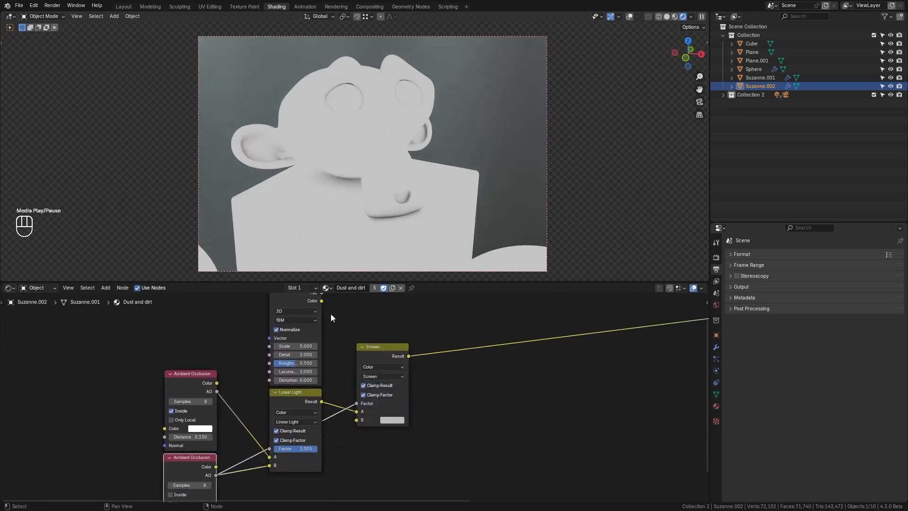
# - Connect the Noise Texture's Color output to the Screen node's A input, with the Linear Light result moved to B
pyautogui.moveTo(327, 297); pyautogui.dragTo(329, 309, button='middle')
pyautogui.moveTo(322, 305); pyautogui.dragTo(357, 422)
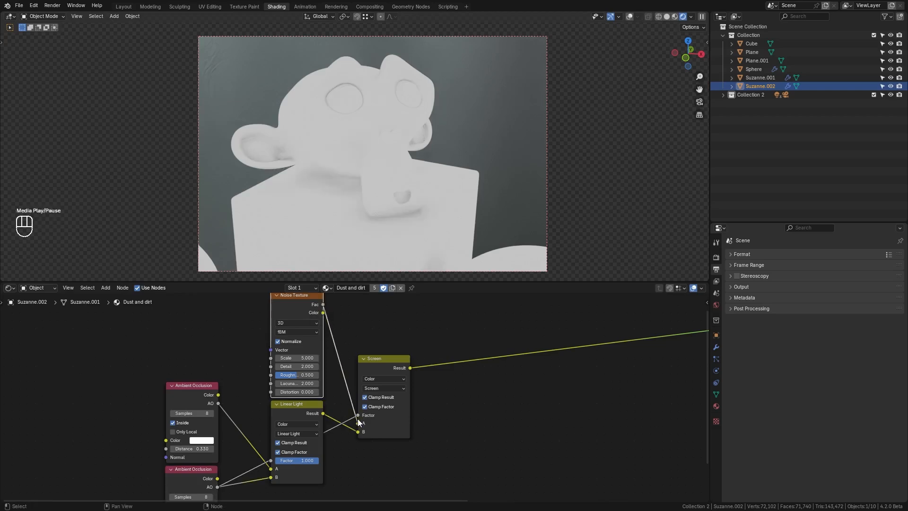
pyautogui.click(376, 360)
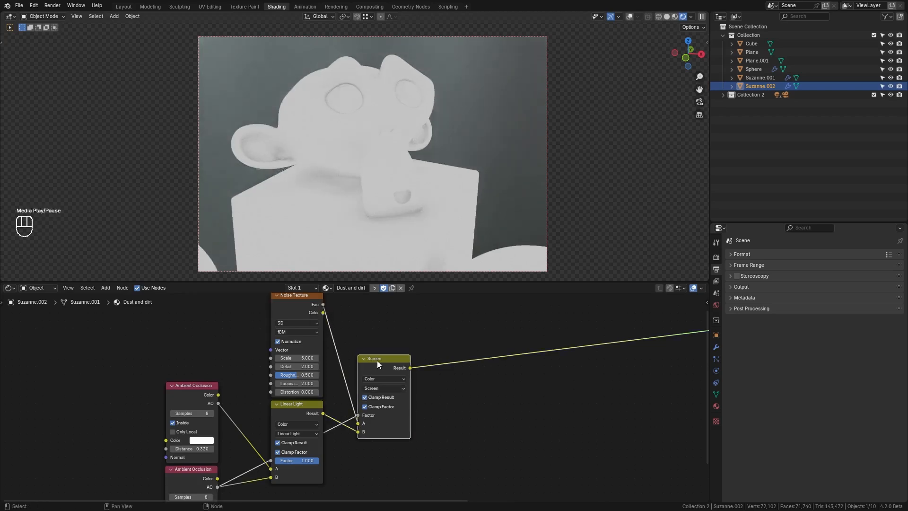
pyautogui.scroll(5, 347, 220)
pyautogui.keyDown('shift'); pyautogui.moveTo(342, 224); pyautogui.dragTo(436, 189, button='middle'); pyautogui.keyUp('shift')
pyautogui.scroll(2, 407, 217)
pyautogui.moveTo(407, 217)
pyautogui.mouseDown(button='middle')
pyautogui.moveTo(424, 214)
pyautogui.moveTo(408, 219)
pyautogui.mouseUp(button='middle')
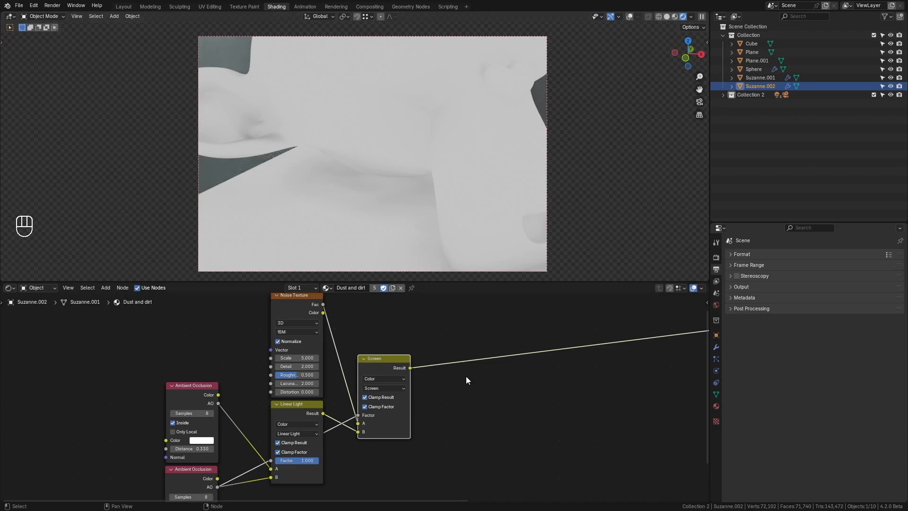
# - Insert a Color Ramp node directly after the Screen node
pyautogui.hotkey('shift', 'a')
pyautogui.moveTo(479, 376)
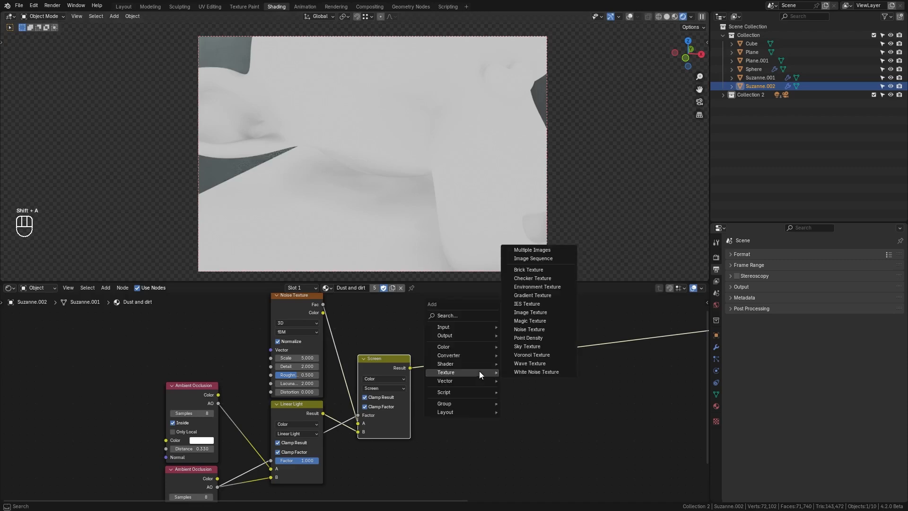
pyautogui.moveTo(473, 355)
pyautogui.click(513, 372)
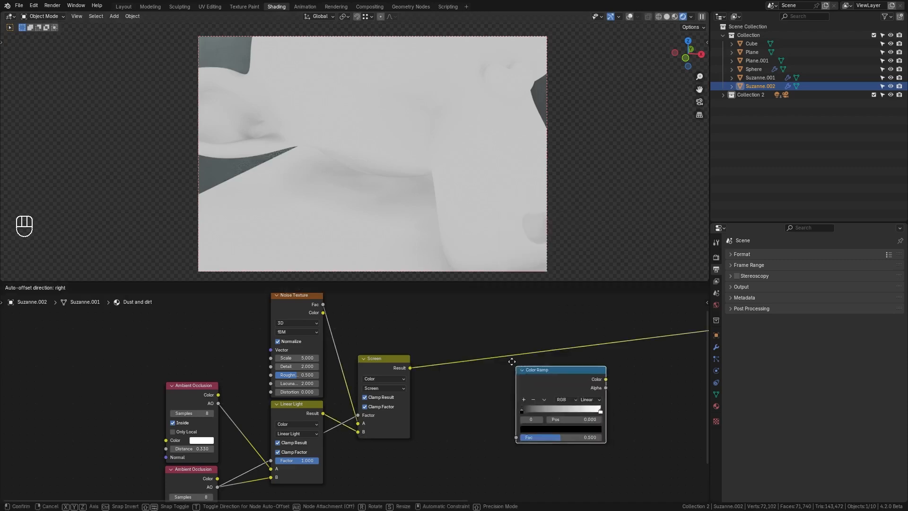
pyautogui.click(468, 331)
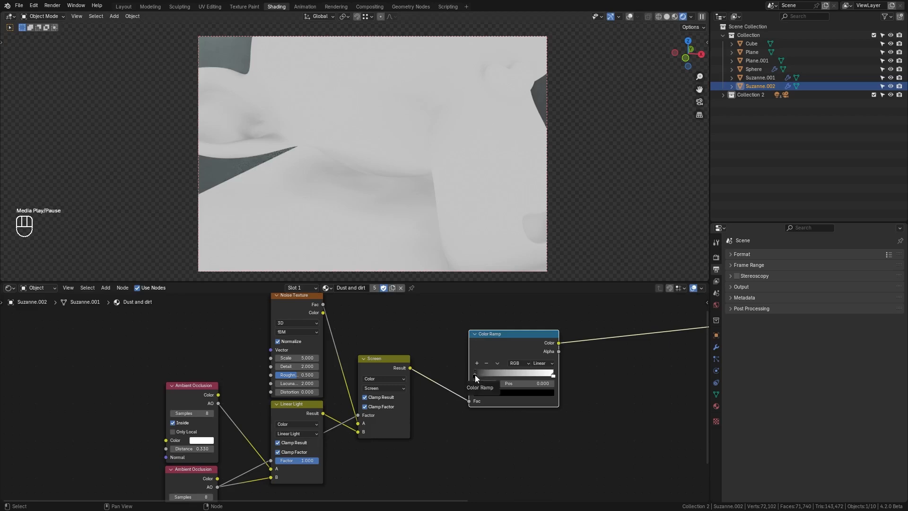
# - Set the Color Ramp's black stop position to 0.35
pyautogui.click(540, 384)
pyautogui.press('BackSpace')
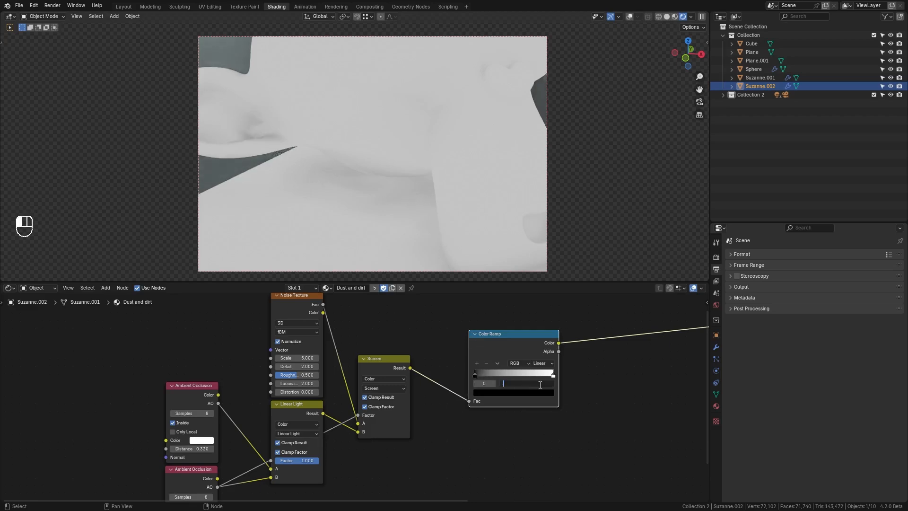
pyautogui.write('.35')
pyautogui.press('Return')
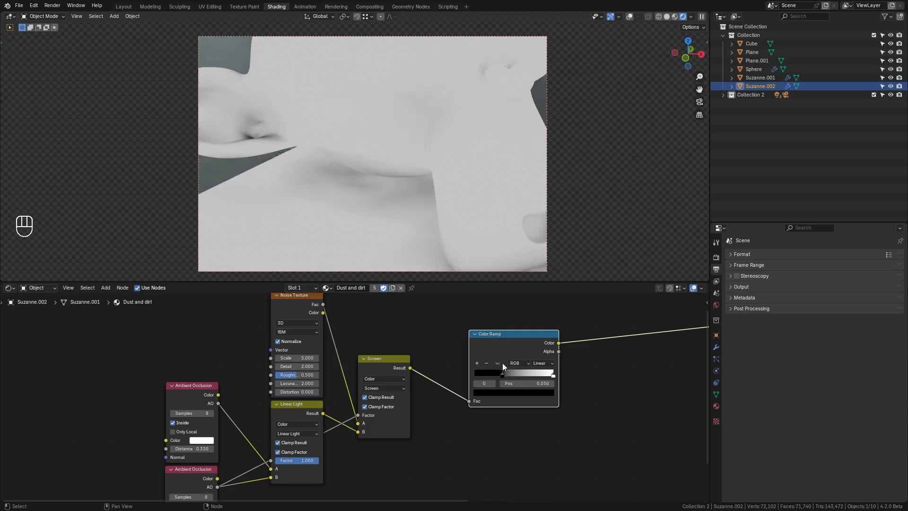
# - Add a middle stop to the Color Ramp at about 0.593 and darken it to a medium grey
pyautogui.click(477, 363)
pyautogui.moveTo(528, 376); pyautogui.dragTo(524, 377)
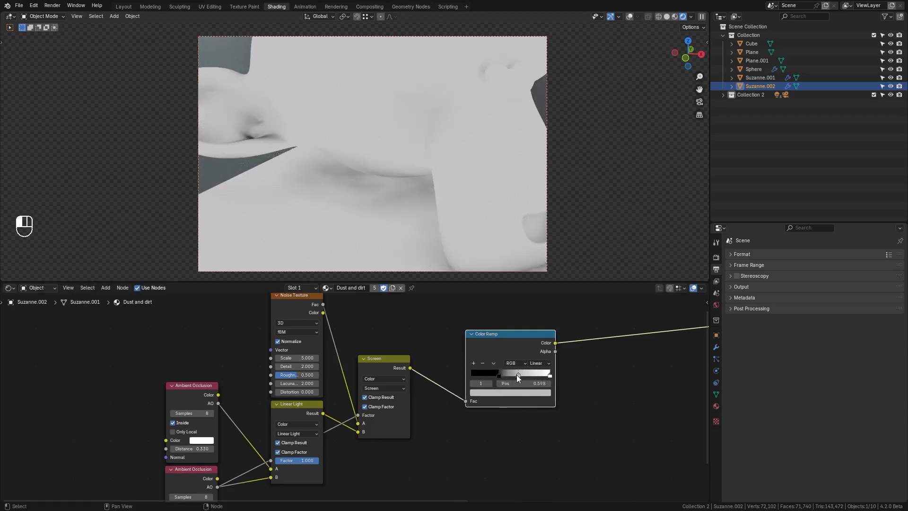
pyautogui.click(515, 393)
pyautogui.click(544, 309)
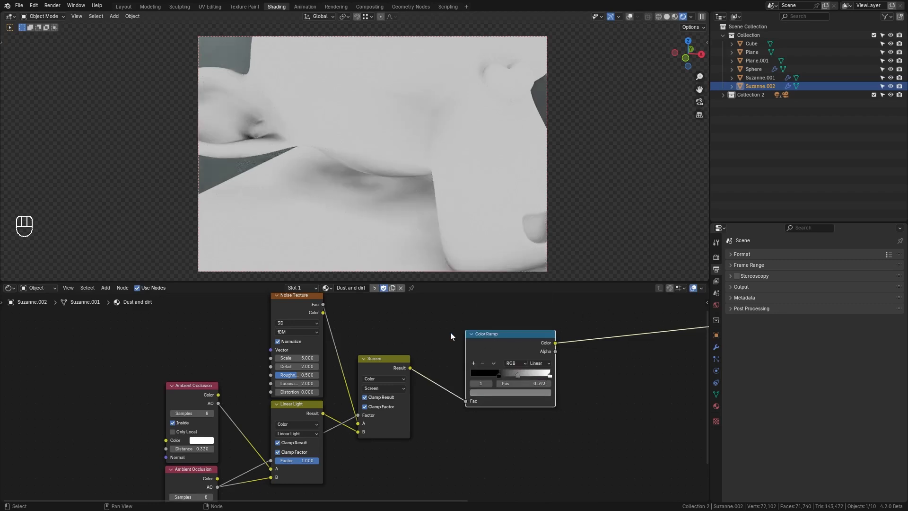
pyautogui.press('XF86AudioPlay')
# - Set the Noise Texture's Scale to 31, Detail to 5, Roughness to 0.6 and Lacunarity to 2.7
pyautogui.click(287, 359)
pyautogui.write('31')
pyautogui.click(289, 366)
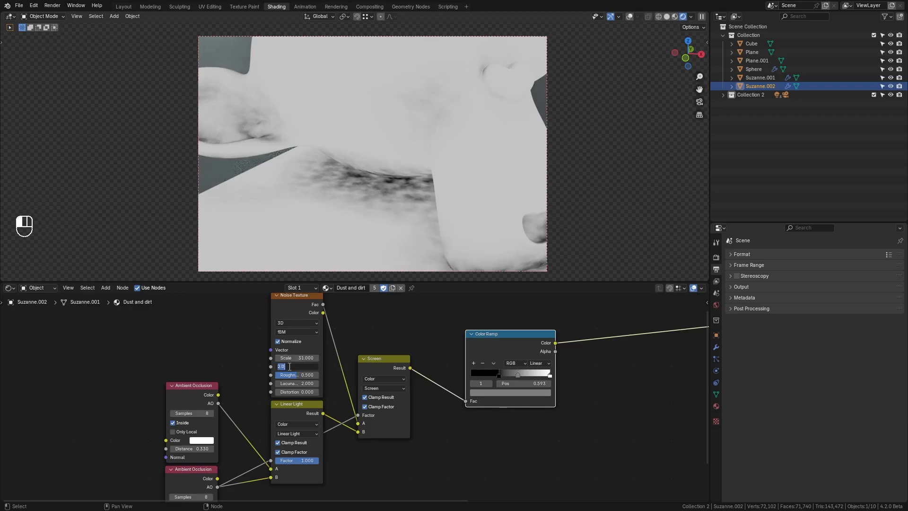
pyautogui.write('5')
pyautogui.click(295, 374)
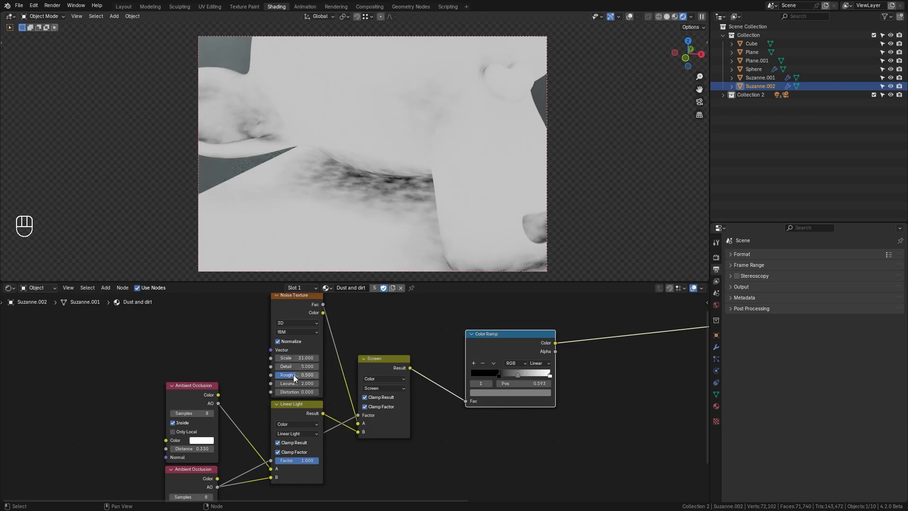
pyautogui.press('BackSpace')
pyautogui.write('.6')
pyautogui.press('Return')
pyautogui.click(297, 383)
pyautogui.write('2')
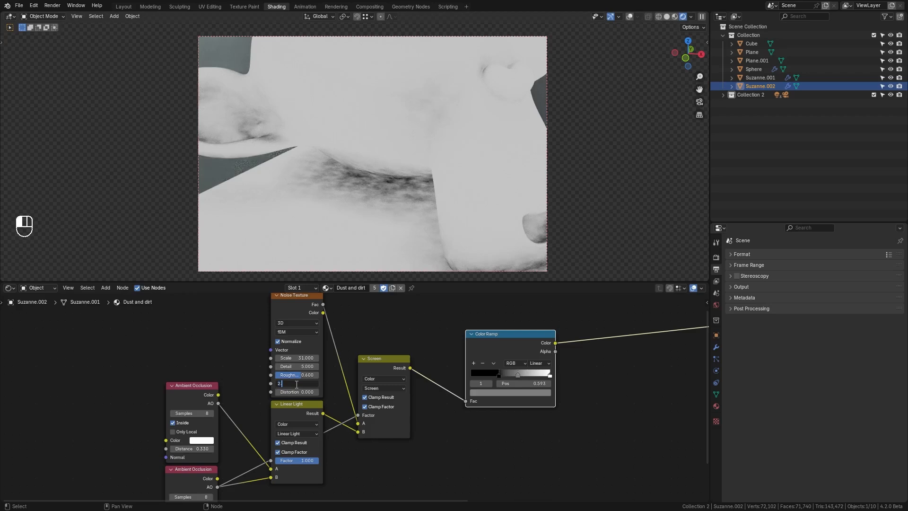
pyautogui.write('.7')
pyautogui.press('Return')
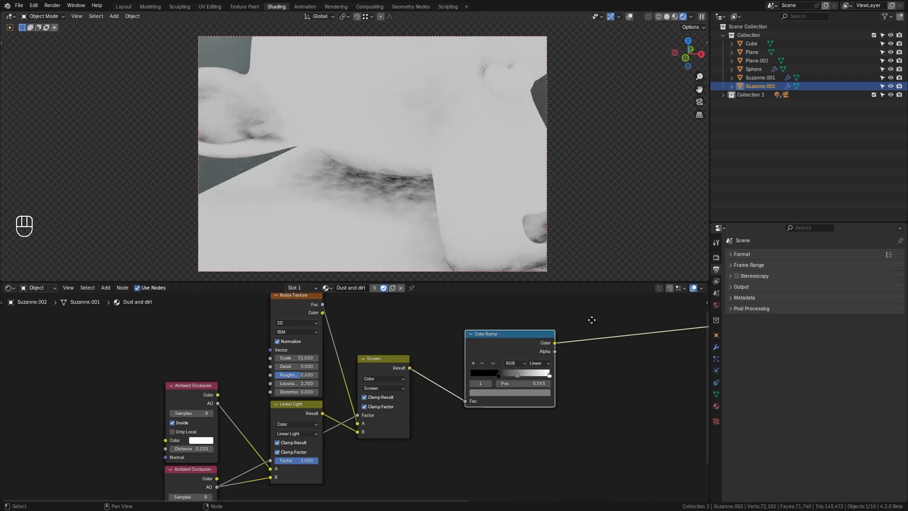
# - Select all the crevice dirt mask nodes and move them as a group down and away from the Principled BSDF
pyautogui.moveTo(590, 318); pyautogui.dragTo(502, 358, button='middle')
pyautogui.scroll(-2, 504, 355)
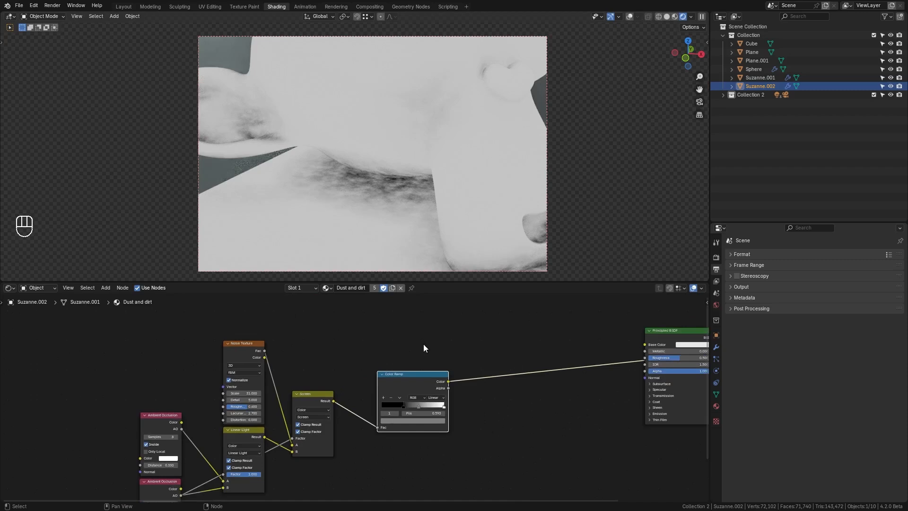
pyautogui.moveTo(427, 334); pyautogui.dragTo(139, 501)
pyautogui.scroll(-3, 297, 452)
pyautogui.moveTo(297, 453); pyautogui.dragTo(317, 415, button='middle')
pyautogui.press('g')
pyautogui.click(252, 466)
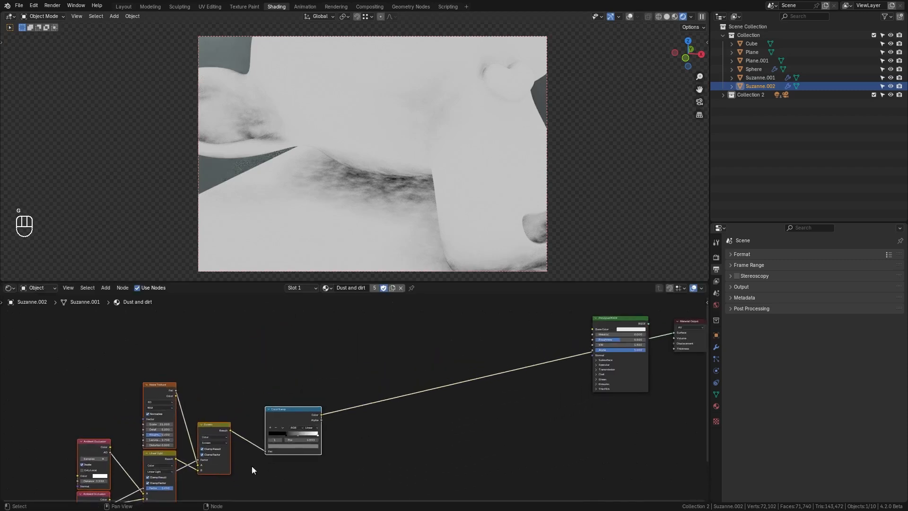
# - Add a Geometry node in the empty area above the crevice mask nodes
pyautogui.moveTo(319, 349); pyautogui.dragTo(399, 447, button='middle')
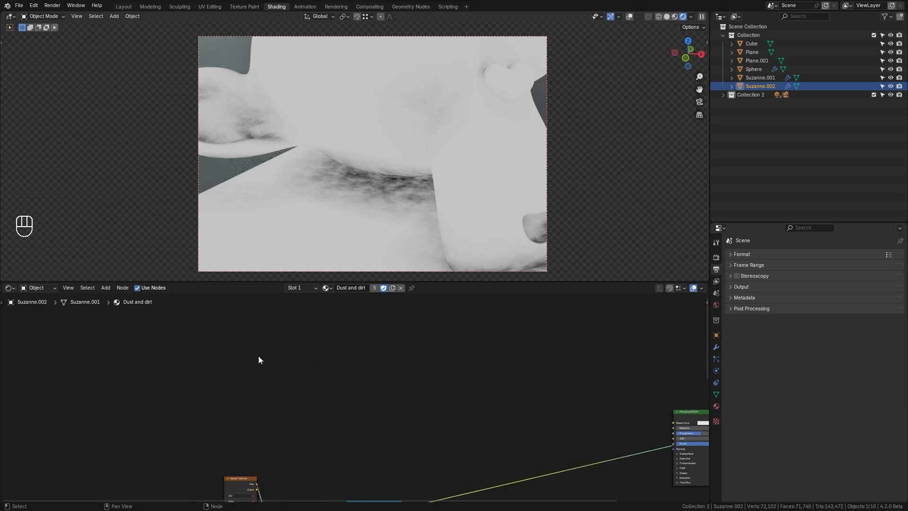
pyautogui.hotkey('shift', 'a')
pyautogui.moveTo(194, 359)
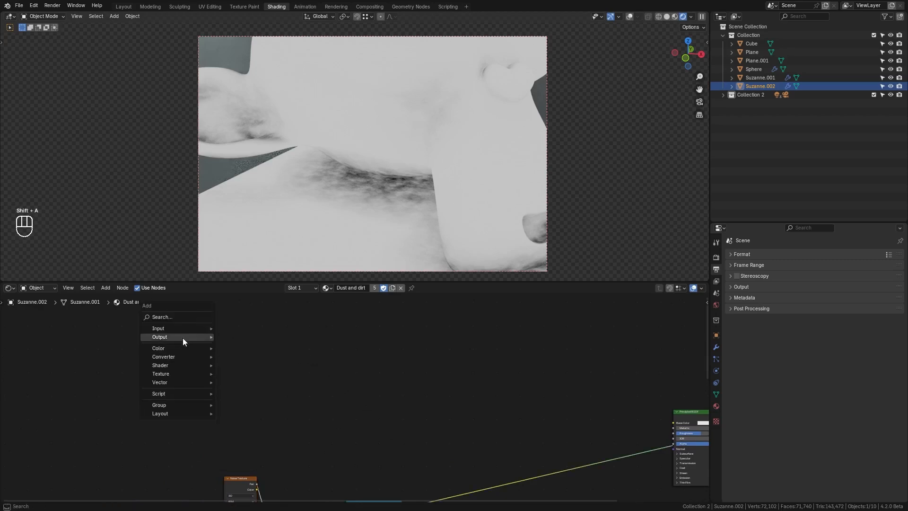
pyautogui.moveTo(175, 326)
pyautogui.click(246, 232)
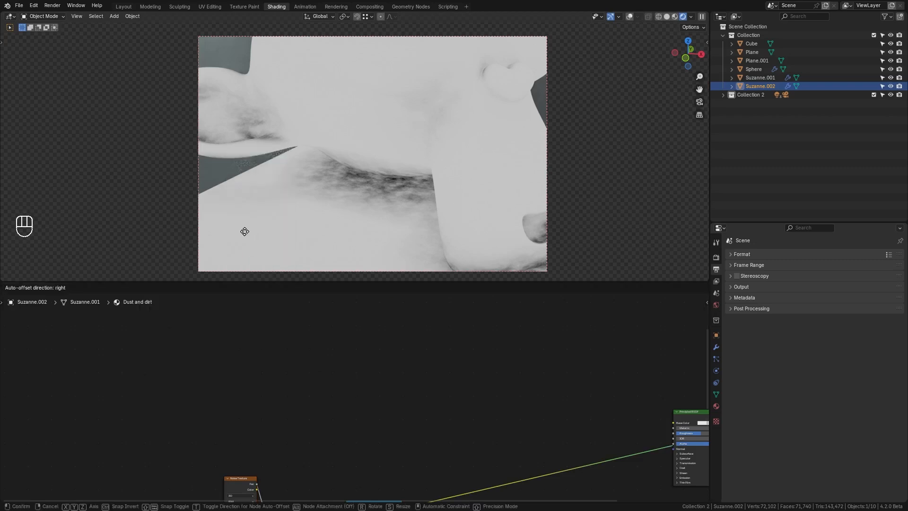
pyautogui.click(192, 371)
# - Add a Separate XYZ node beside the Geometry node and feed the Geometry Normal into its Vector input
pyautogui.hotkey('shift', 'a')
pyautogui.moveTo(272, 370)
pyautogui.moveTo(256, 398)
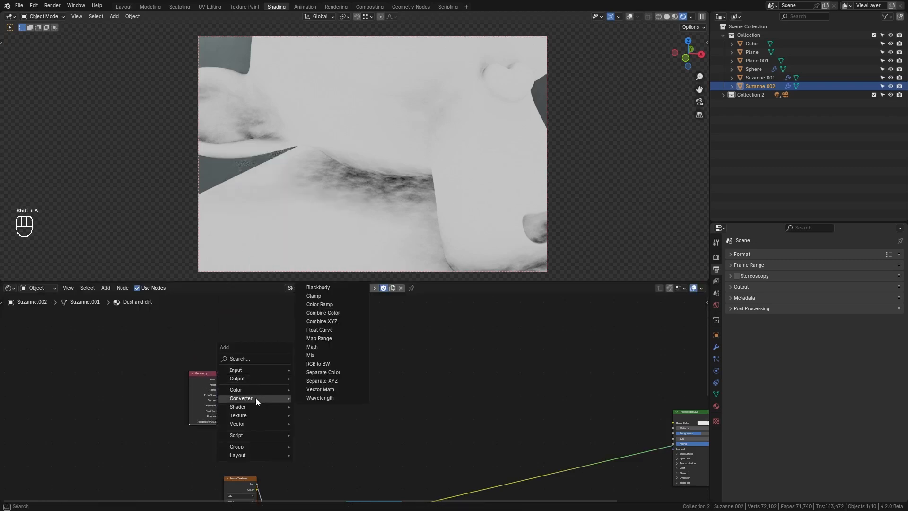
pyautogui.click(331, 374)
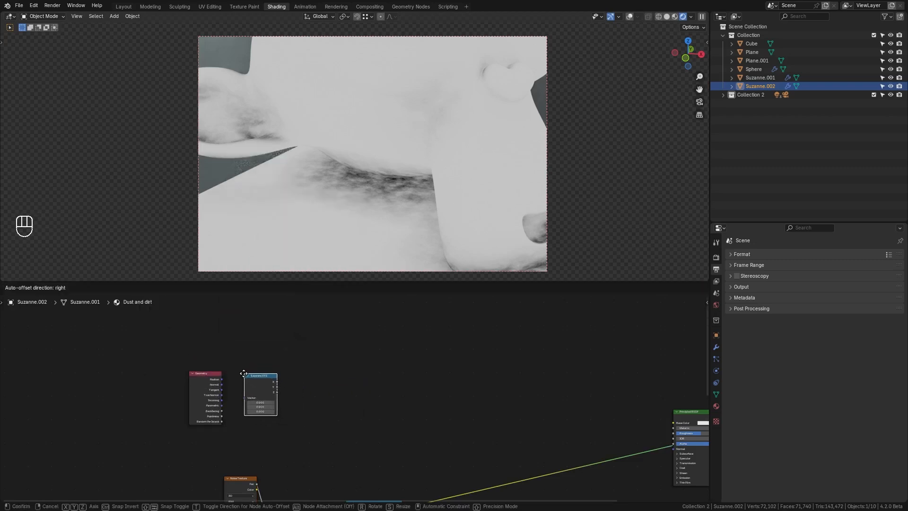
pyautogui.click(241, 373)
pyautogui.scroll(2, 204, 379)
pyautogui.moveTo(167, 392); pyautogui.dragTo(217, 392, button='middle')
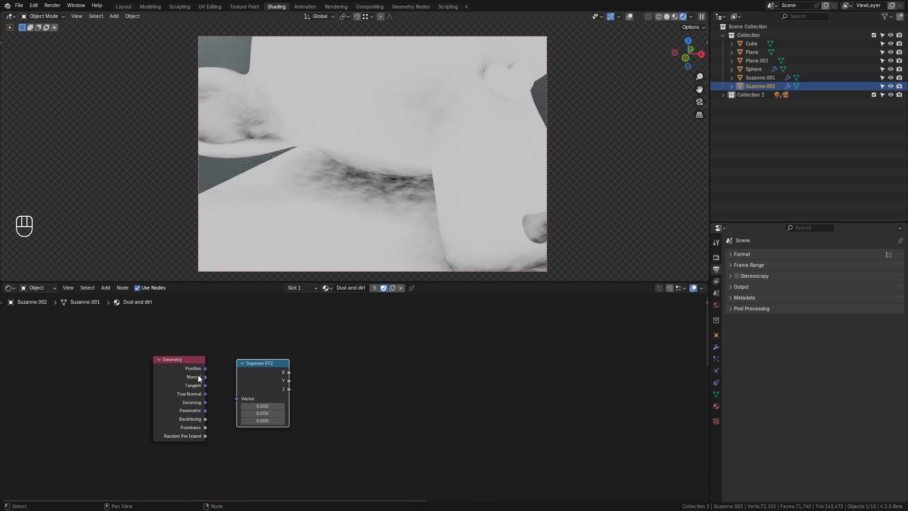
pyautogui.moveTo(205, 376); pyautogui.dragTo(235, 399)
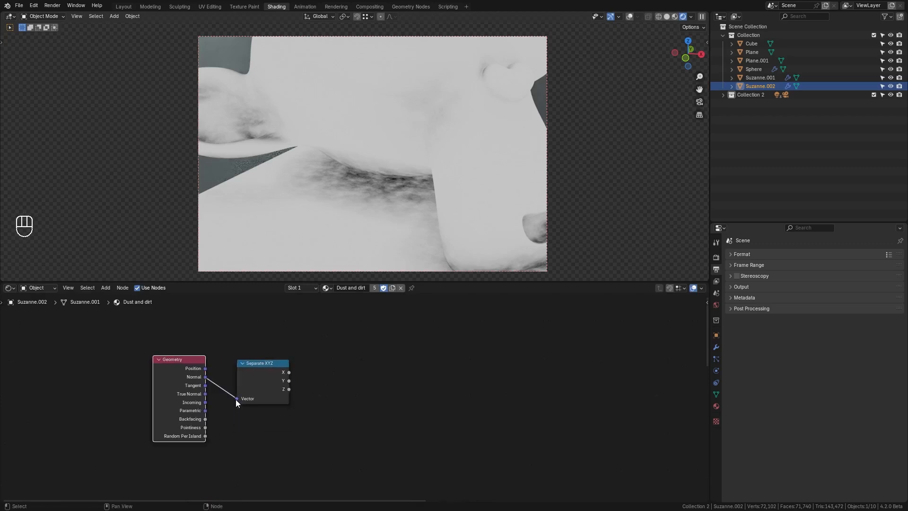
pyautogui.click(329, 400)
# - Duplicate the crevice mask's Noise Texture and place the copy directly below the Separate XYZ node
pyautogui.moveTo(329, 400); pyautogui.dragTo(338, 349, button='middle')
pyautogui.scroll(-2, 338, 349)
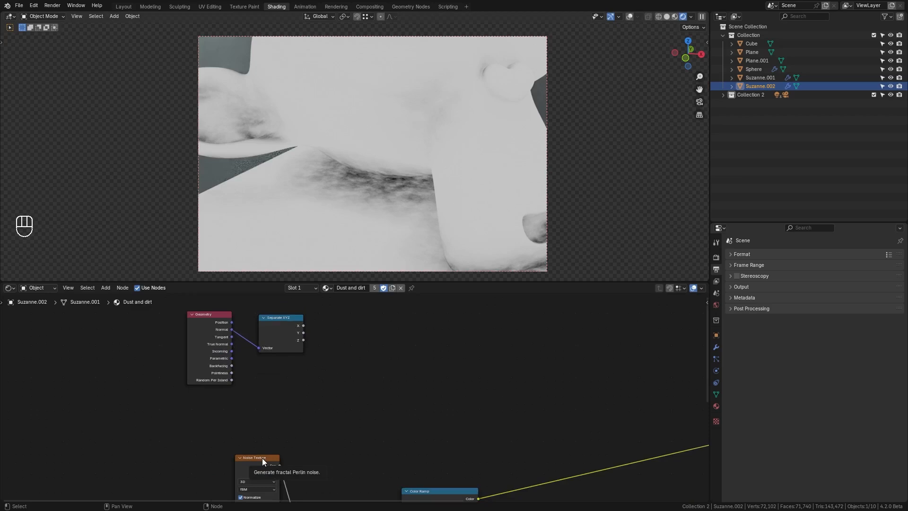
pyautogui.scroll(-1, 272, 450)
pyautogui.scroll(-1, 272, 450)
pyautogui.hotkey('shift', 'd')
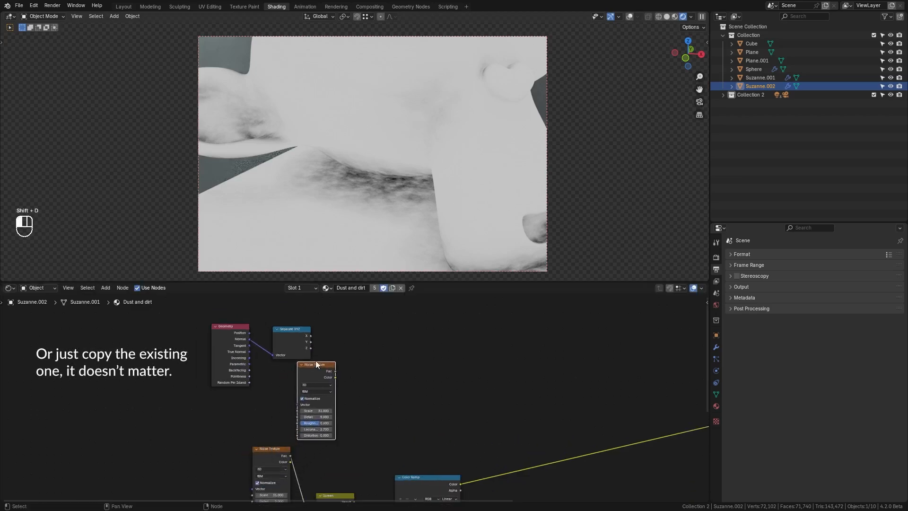
pyautogui.click(291, 315)
pyautogui.moveTo(303, 368); pyautogui.dragTo(284, 353)
pyautogui.moveTo(332, 355); pyautogui.dragTo(344, 371, button='middle')
# - Set the duplicated Noise Texture's Scale to 5.5, Detail to 4, Roughness to 0.75 and Distortion to 0.1
pyautogui.scroll(7, 342, 376)
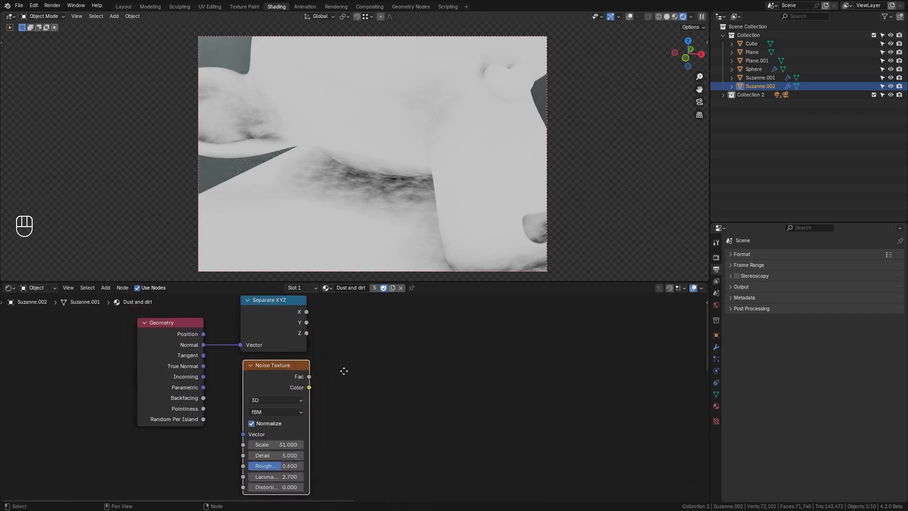
pyautogui.click(278, 445)
pyautogui.write('5.5')
pyautogui.press('Return')
pyautogui.click(281, 455)
pyautogui.write('4')
pyautogui.press('Return')
pyautogui.click(277, 466)
pyautogui.write('.')
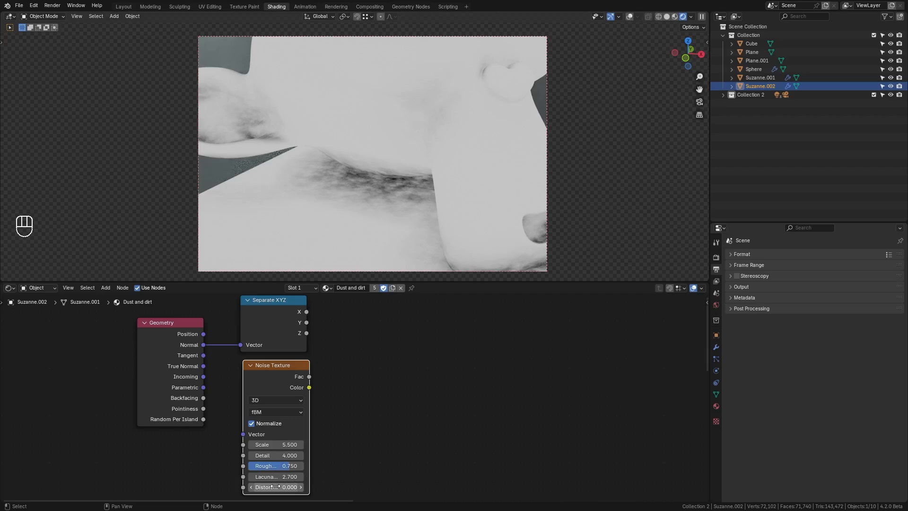
pyautogui.moveTo(274, 487); pyautogui.dragTo(285, 487)
# - Preview the duplicated noise's Fac output on the model and insert a Math node after it
pyautogui.keyDown('ctrl'); pyautogui.keyDown('shift'); pyautogui.click(298, 377); pyautogui.keyUp('shift'); pyautogui.keyUp('ctrl')
pyautogui.scroll(-1, 287, 346)
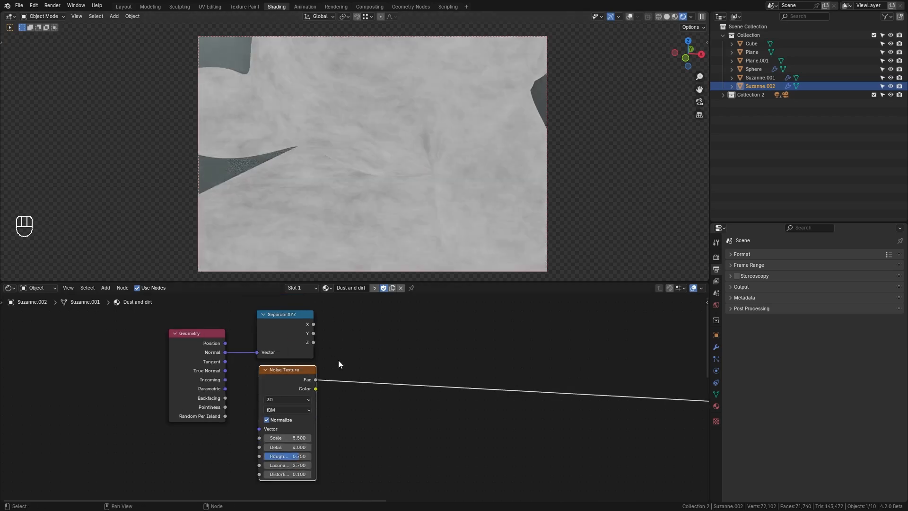
pyautogui.hotkey('shift', 'a')
pyautogui.moveTo(386, 345)
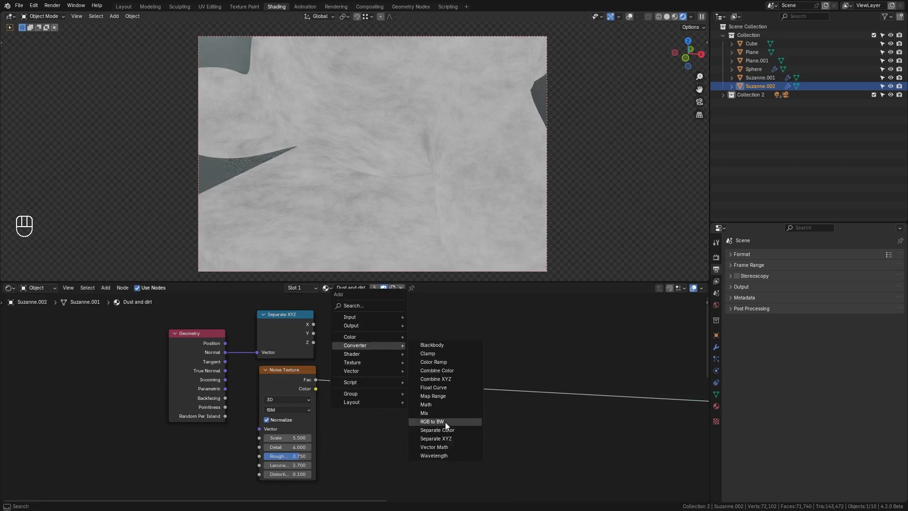
pyautogui.click(426, 404)
pyautogui.click(344, 332)
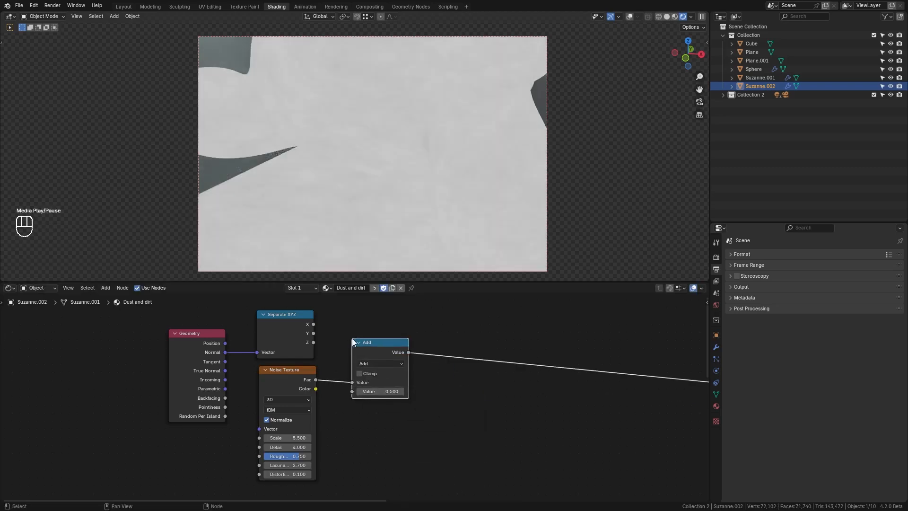
# - Feed Separate XYZ's Z and the noise Fac into the Math node's first and second values, set to Subtract with Clamp enabled
pyautogui.moveTo(313, 343); pyautogui.dragTo(352, 392)
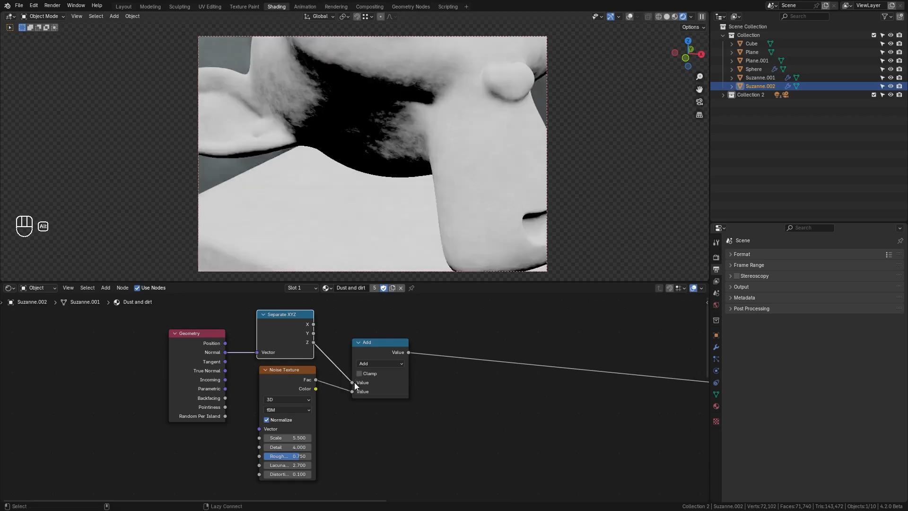
pyautogui.click(371, 363)
pyautogui.click(370, 392)
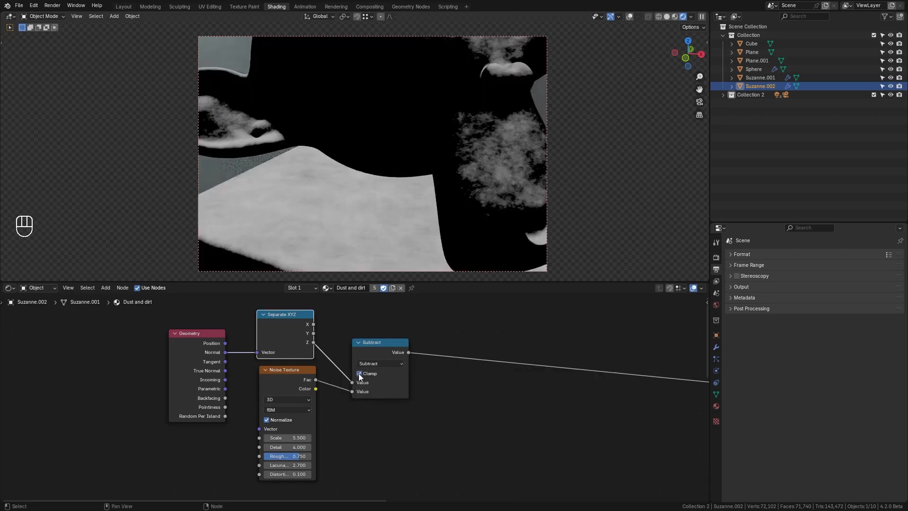
# - Insert a Color Ramp after the Subtract node and arrange its stops into a tight white-to-black gradient that inverts the mask
pyautogui.press('XF86AudioPlay')
pyautogui.scroll(-3, 386, 359)
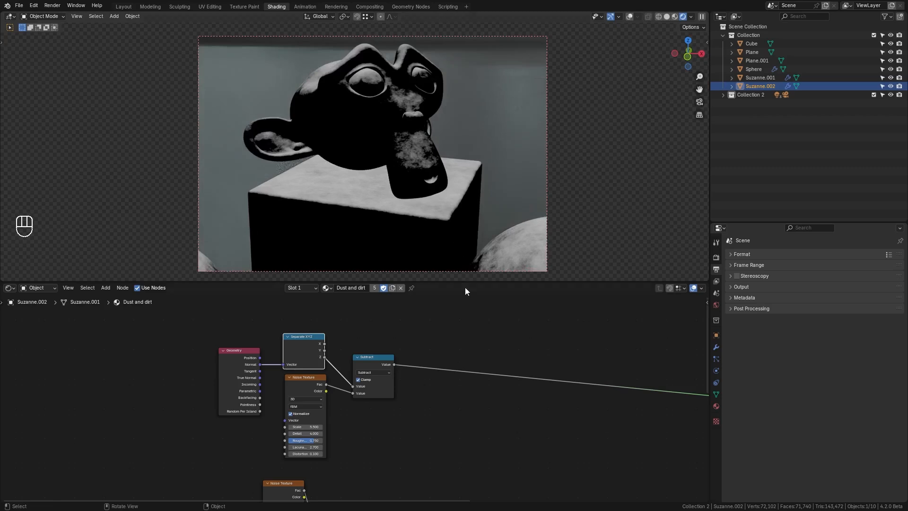
pyautogui.moveTo(440, 231); pyautogui.dragTo(454, 224, button='middle')
pyautogui.moveTo(444, 339); pyautogui.dragTo(414, 347, button='middle')
pyautogui.scroll(2, 410, 352)
pyautogui.scroll(-2, 413, 374)
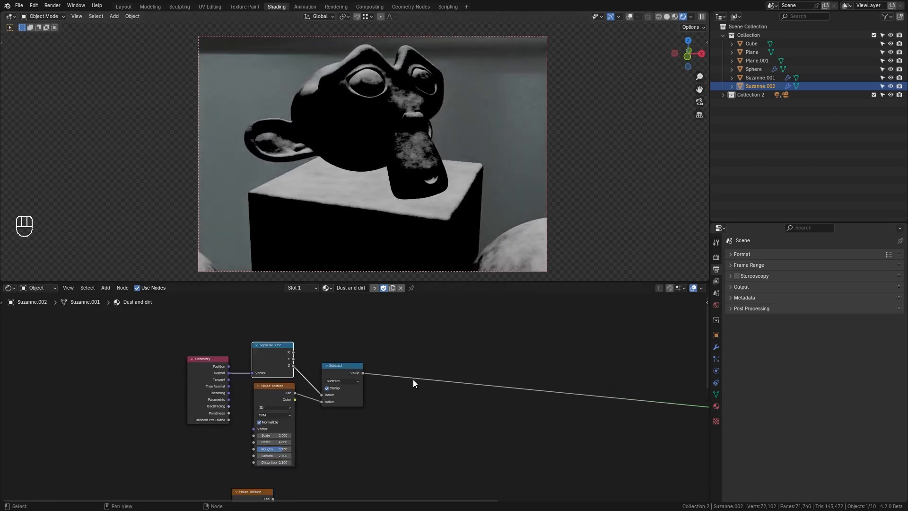
pyautogui.hotkey('shift', 'a')
pyautogui.moveTo(415, 354)
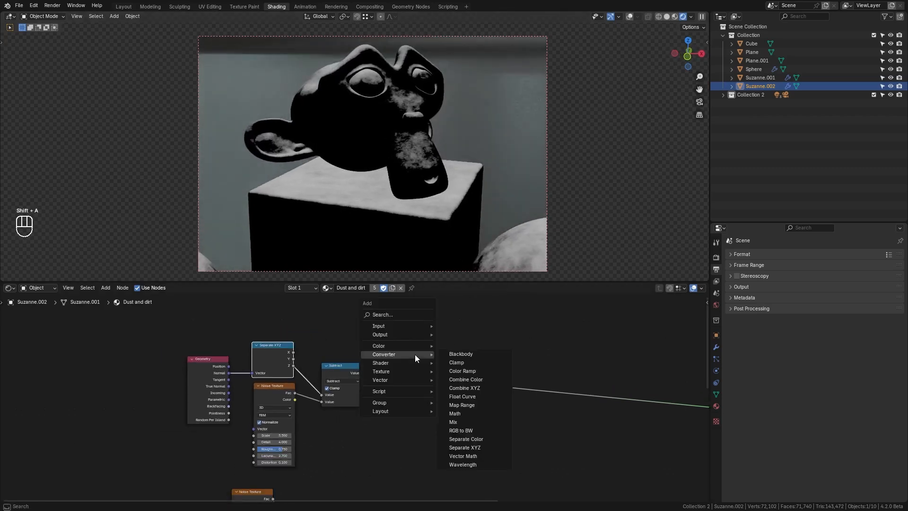
pyautogui.click(464, 372)
pyautogui.click(402, 375)
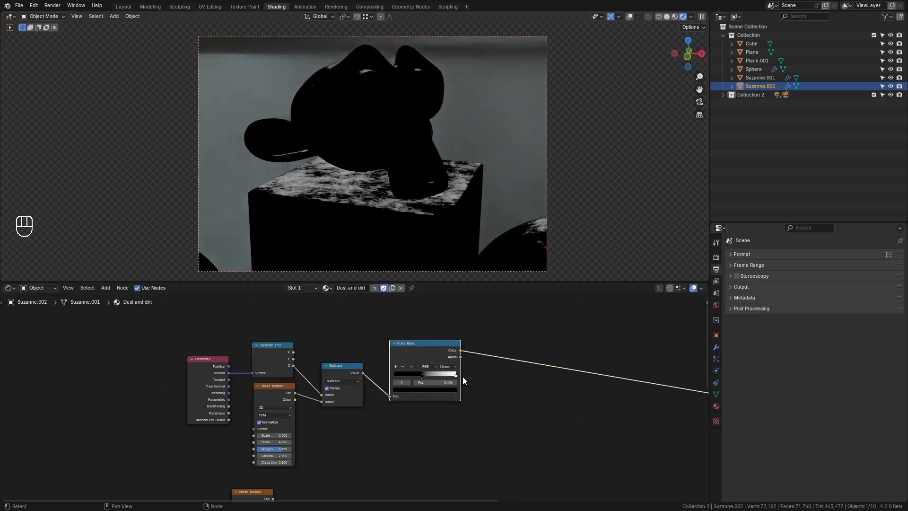
pyautogui.moveTo(455, 376); pyautogui.dragTo(432, 376)
# - Insert a Mix Color node between the upward-facing mask's Color Ramp and the output
pyautogui.scroll(-1, 490, 435)
pyautogui.scroll(-1, 490, 435)
pyautogui.moveTo(489, 436); pyautogui.dragTo(385, 383, button='middle')
pyautogui.hotkey('shift', 'a')
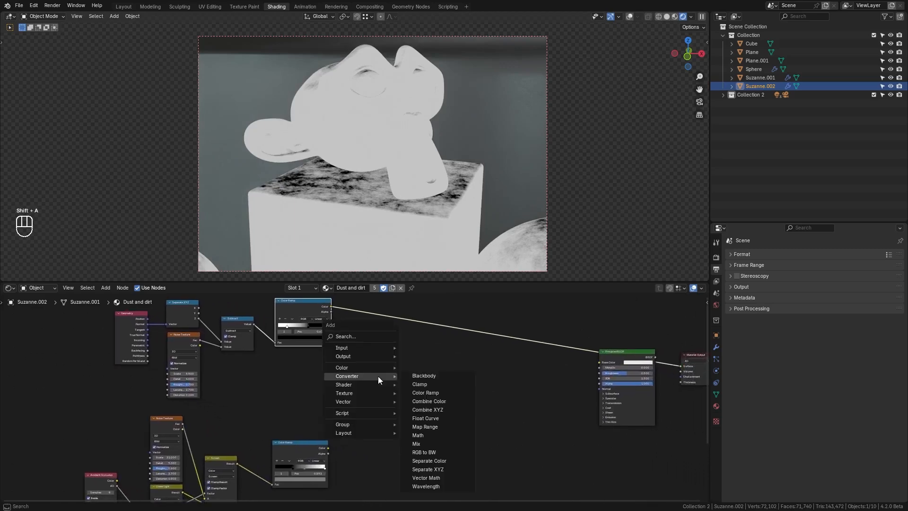
pyautogui.moveTo(364, 372)
pyautogui.click(435, 406)
pyautogui.click(378, 312)
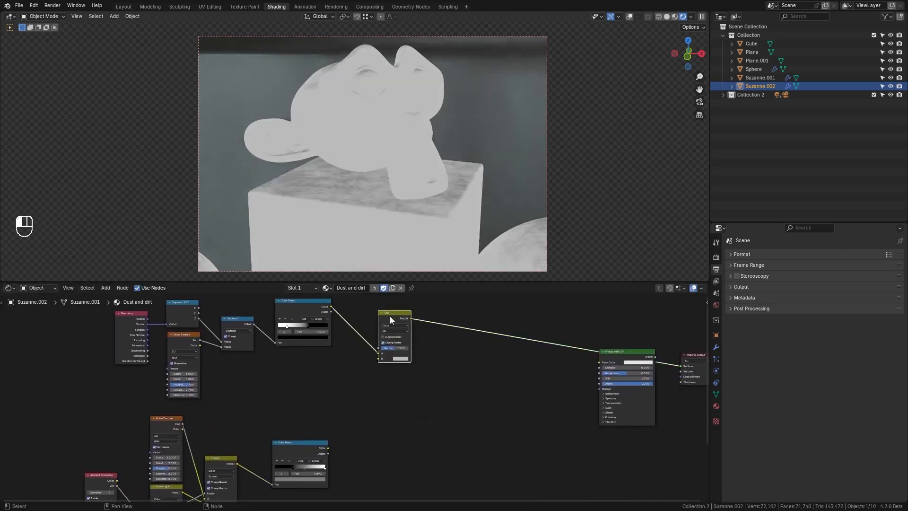
# - Set the Mix node to Multiply with the crevice mask's Color Ramp feeding B and a Factor of 0.66
pyautogui.scroll(2, 393, 364)
pyautogui.click(399, 374)
pyautogui.click(395, 408)
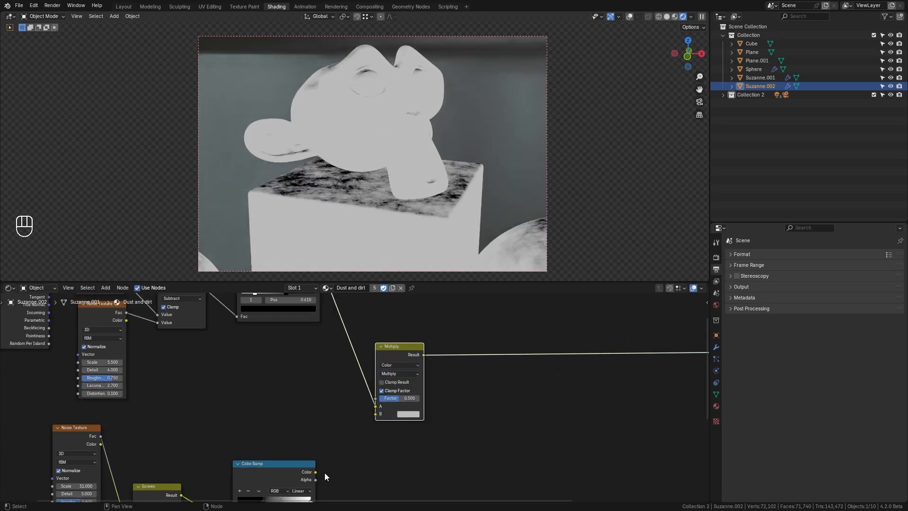
pyautogui.moveTo(315, 472); pyautogui.dragTo(412, 401)
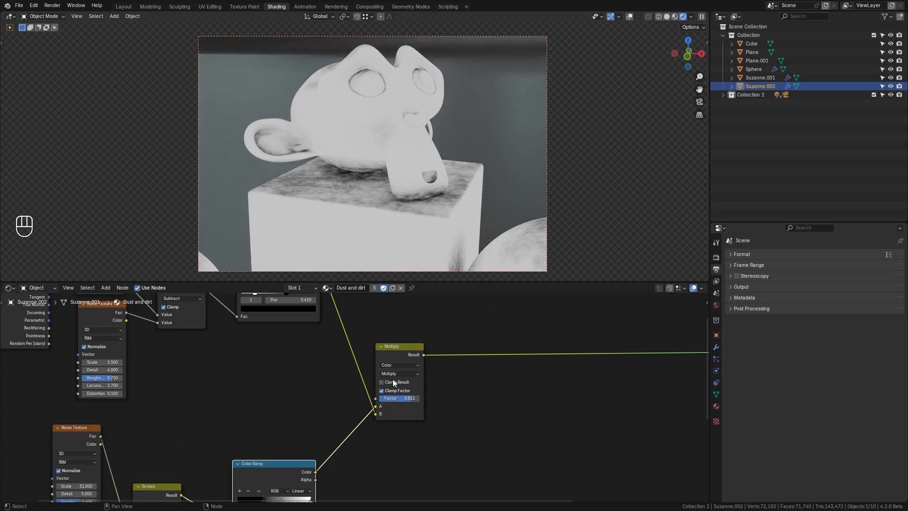
pyautogui.moveTo(400, 398)
pyautogui.mouseDown()
pyautogui.moveTo(374, 398)
pyautogui.moveTo(406, 399)
pyautogui.mouseUp()
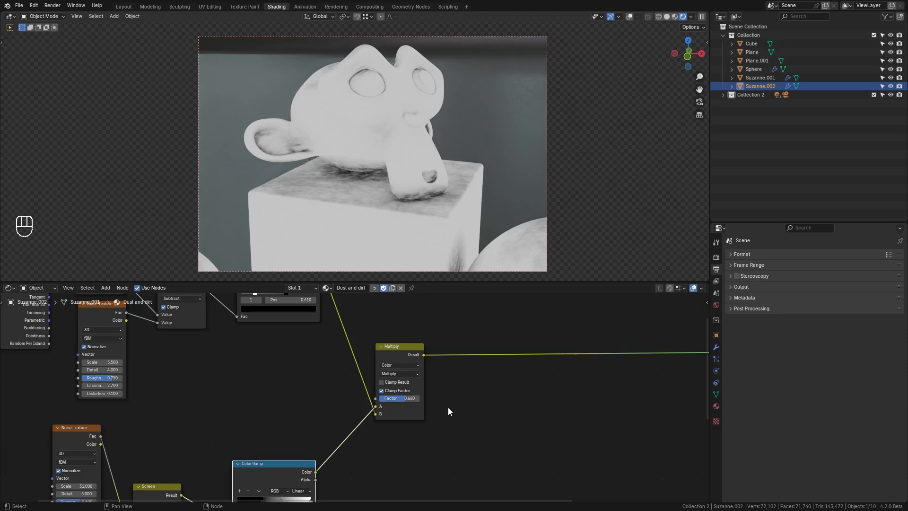
# - Move the Principled BSDF and Material Output farther from the Multiply node, with the mask feeding Base Color and the BSDF feeding Surface
pyautogui.scroll(-2, 448, 411)
pyautogui.moveTo(473, 400); pyautogui.dragTo(330, 426, button='middle')
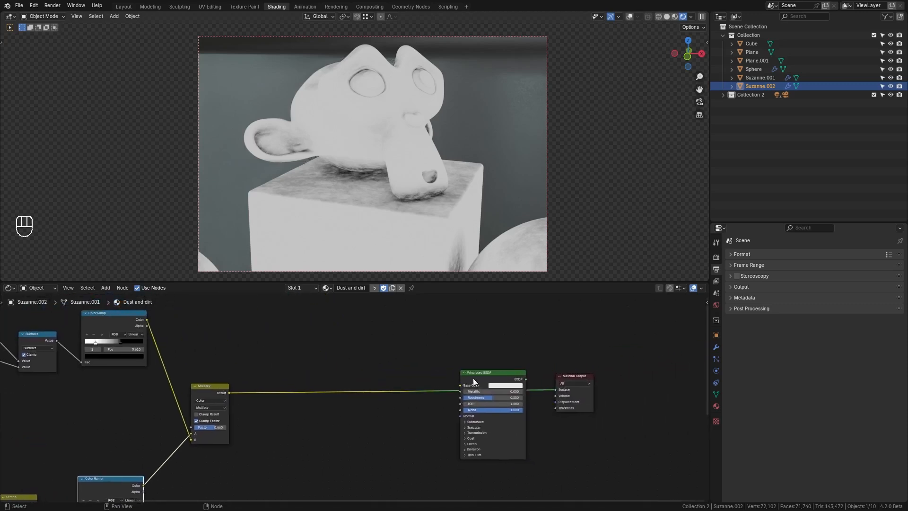
pyautogui.moveTo(562, 380); pyautogui.dragTo(623, 367)
pyautogui.moveTo(505, 380); pyautogui.dragTo(565, 361)
pyautogui.moveTo(365, 347); pyautogui.dragTo(380, 366, button='middle')
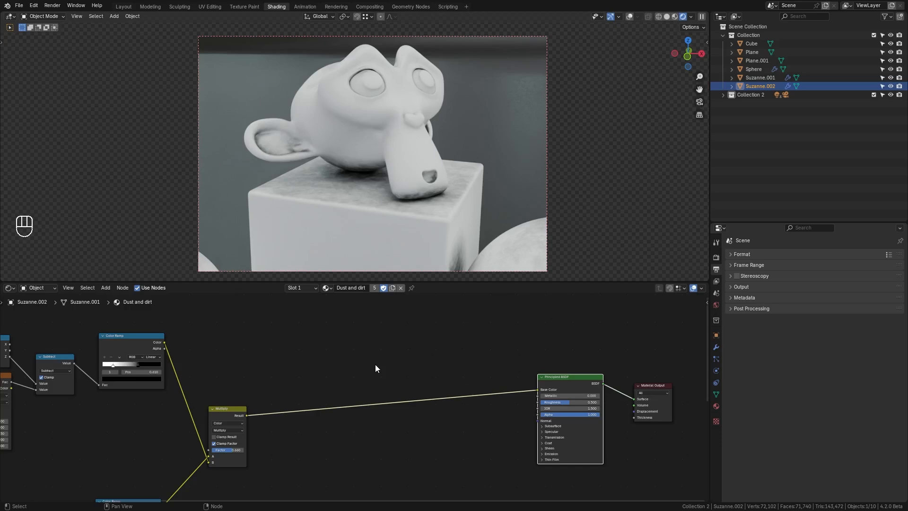
# - Insert a second Mix Color node between the combined mask and Base Color and set it to Multiply
pyautogui.hotkey('shift', 'a')
pyautogui.moveTo(375, 362)
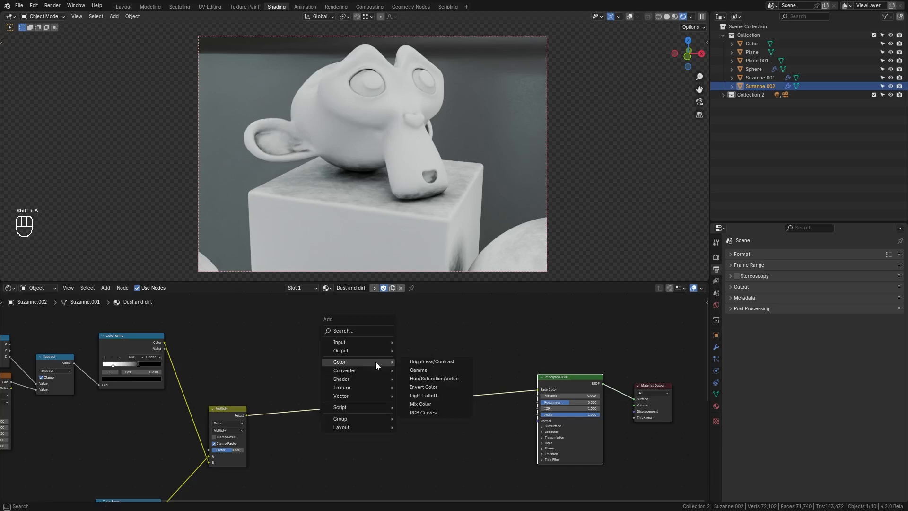
pyautogui.click(428, 403)
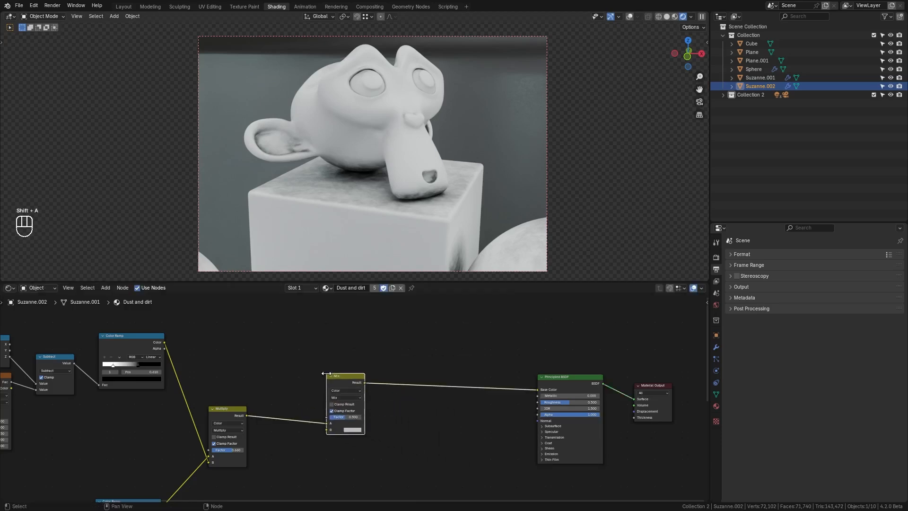
pyautogui.click(338, 349)
pyautogui.click(339, 357)
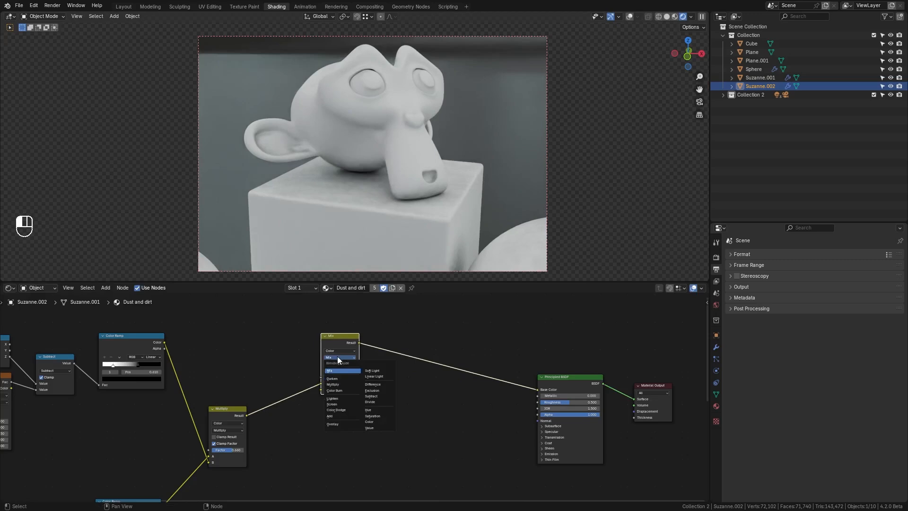
pyautogui.click(342, 385)
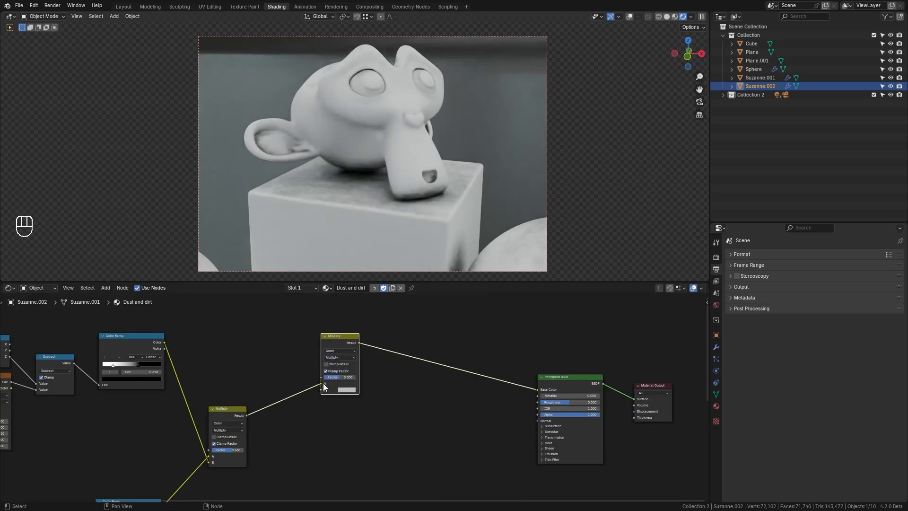
# - Set the second Multiply node's B color to a dark, muted brown
pyautogui.click(345, 390)
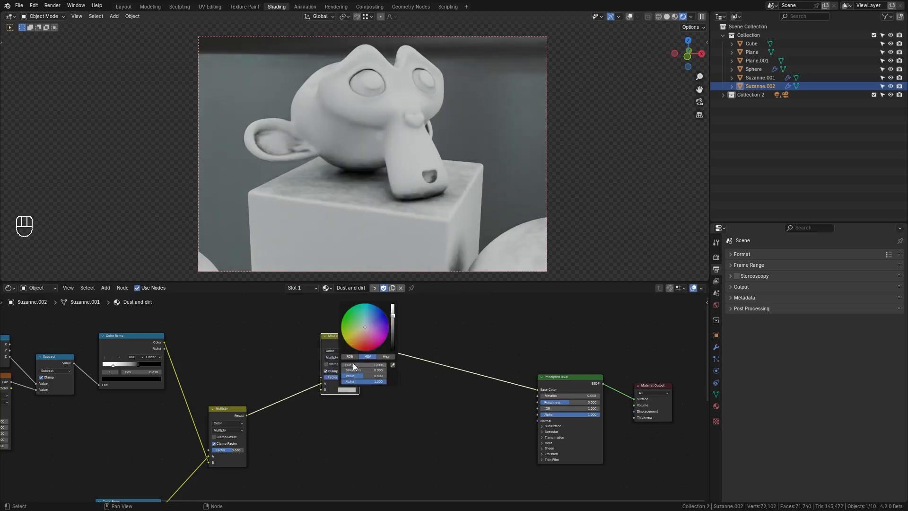
pyautogui.click(362, 332)
pyautogui.click(358, 337)
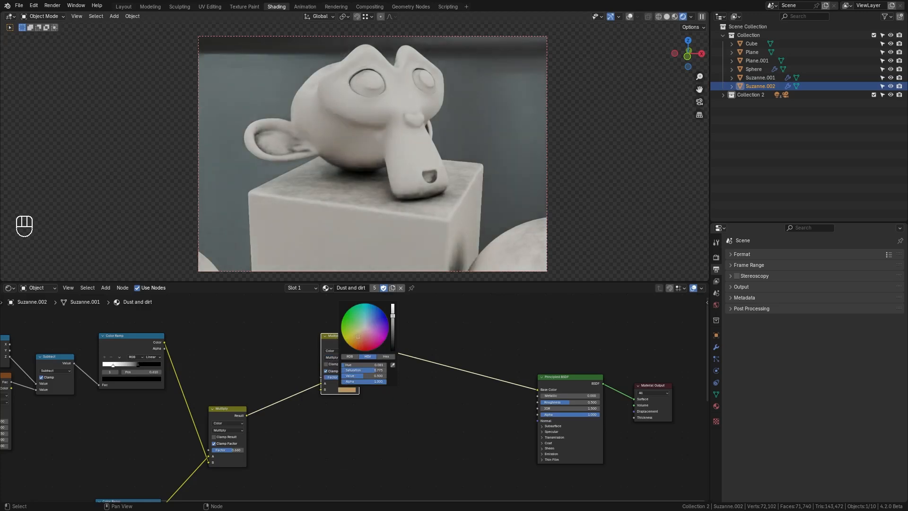
pyautogui.click(356, 342)
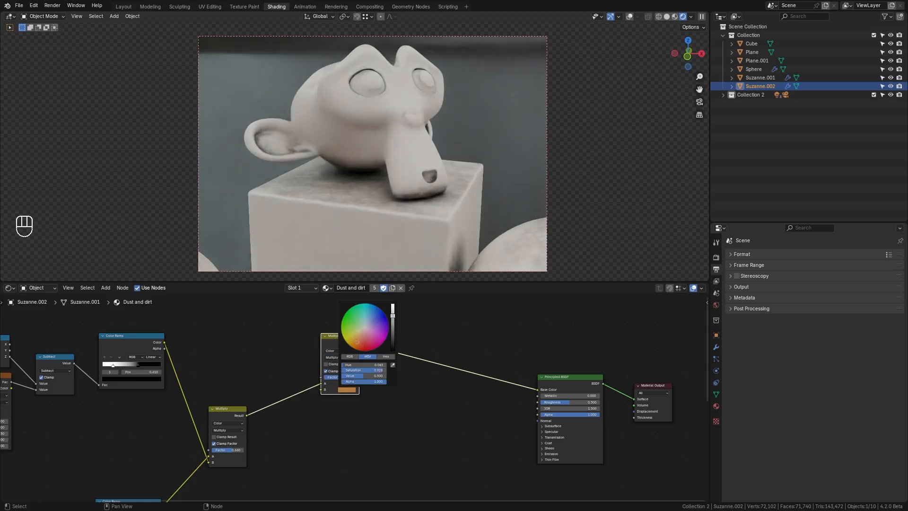
pyautogui.moveTo(393, 324); pyautogui.dragTo(393, 328)
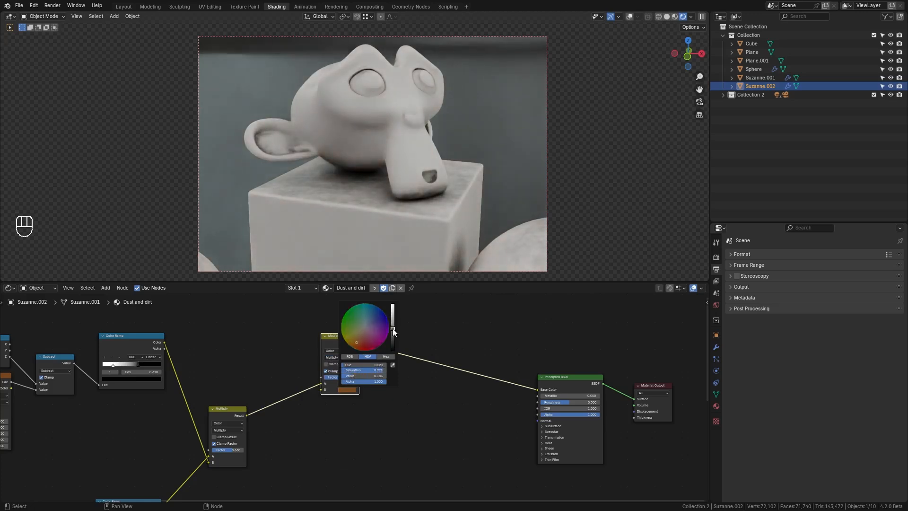
pyautogui.click(357, 336)
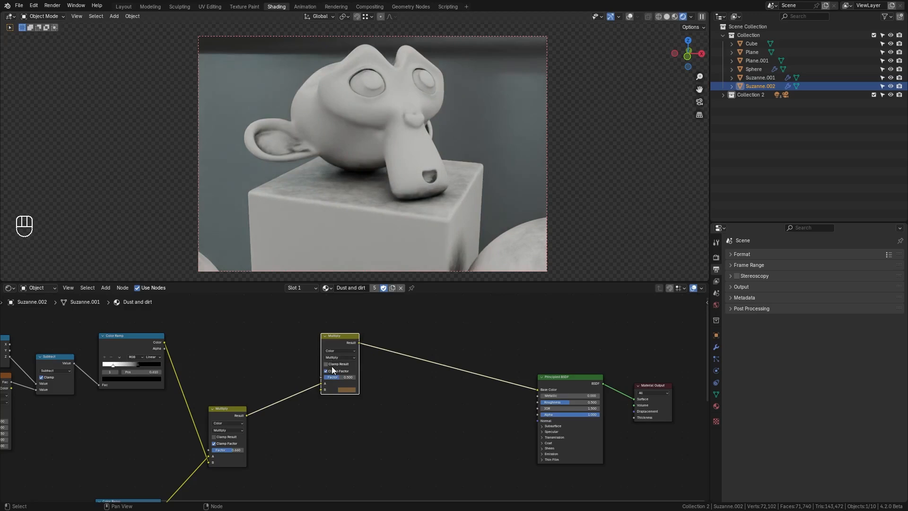
# - Raise the brown Multiply node's Factor to about 0.9 and enable Clamp Result
pyautogui.moveTo(338, 377); pyautogui.dragTo(352, 379)
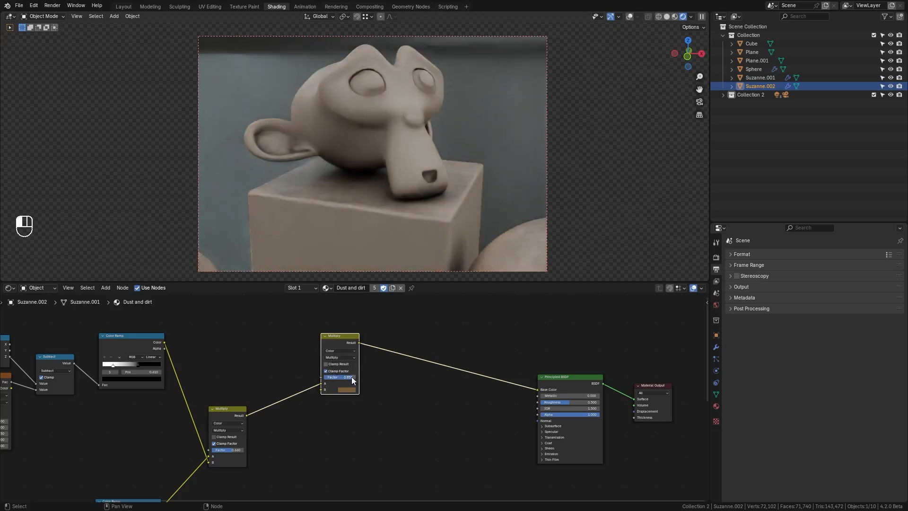
pyautogui.moveTo(351, 340); pyautogui.dragTo(355, 340)
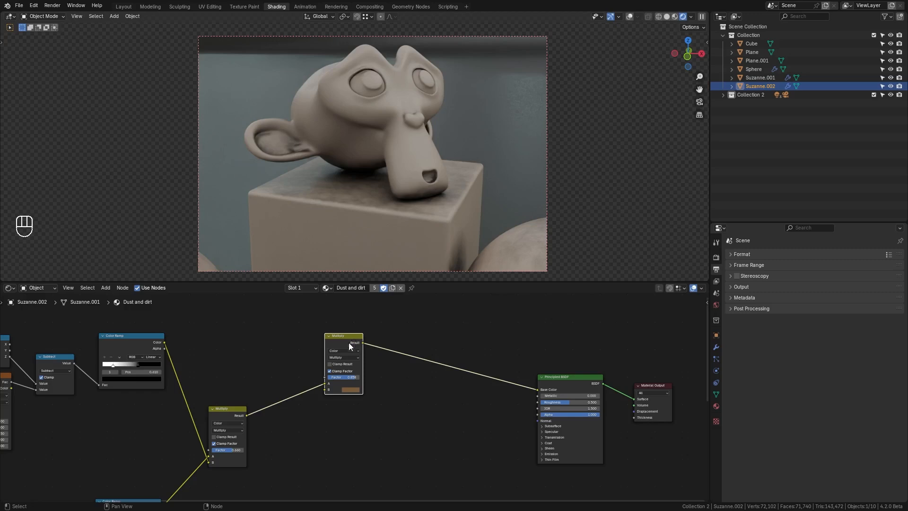
pyautogui.click(334, 364)
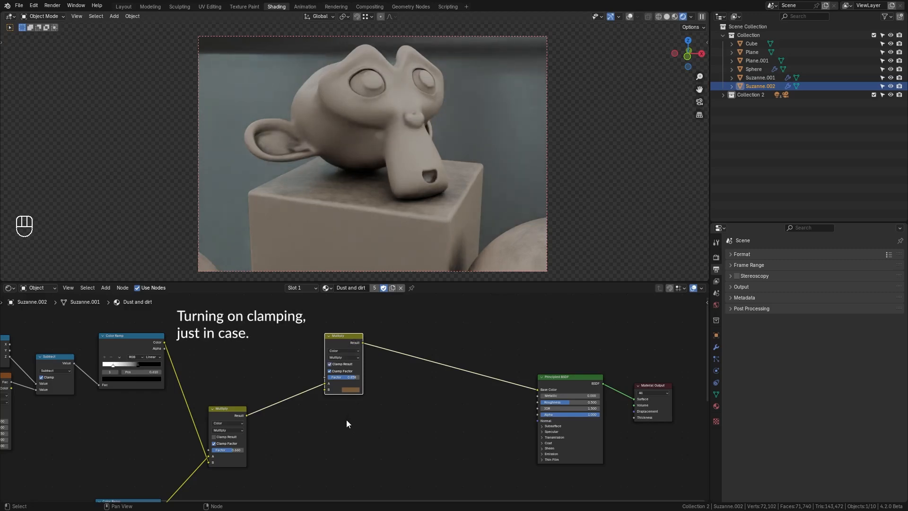
# - Add an Invert Color node after the combined mask, feed it into the Principled BSDF's Roughness and restore the BSDF to Surface
pyautogui.moveTo(348, 434); pyautogui.dragTo(355, 389, button='middle')
pyautogui.scroll(1, 347, 389)
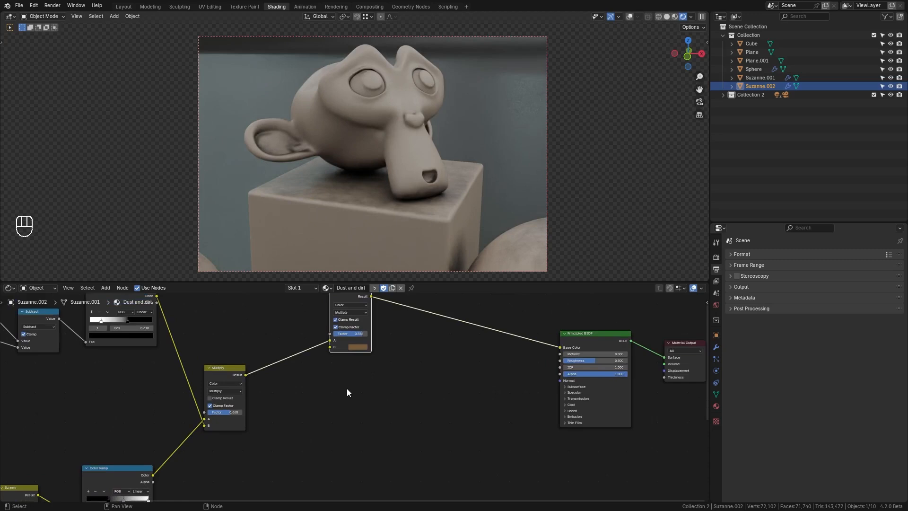
pyautogui.keyDown('ctrl'); pyautogui.keyDown('shift'); pyautogui.click(228, 370); pyautogui.keyUp('shift'); pyautogui.keyUp('ctrl')
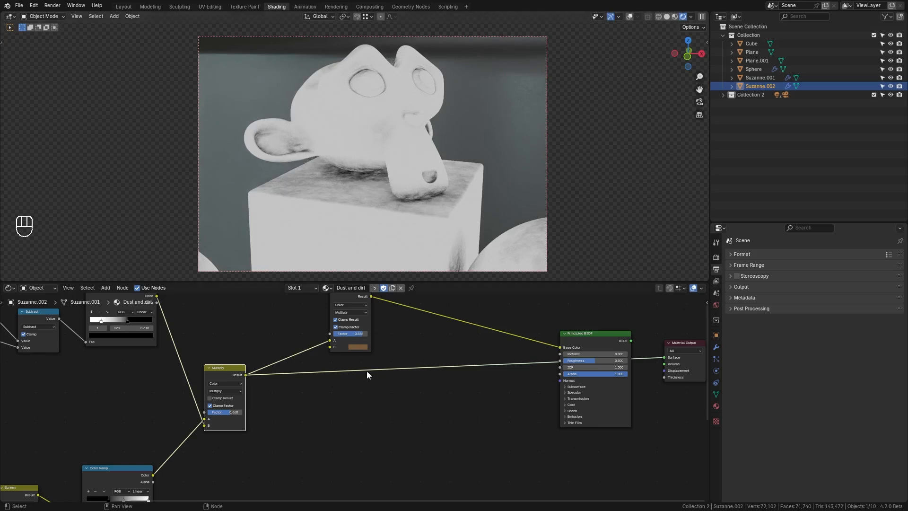
pyautogui.hotkey('shift', 'a')
pyautogui.moveTo(338, 396)
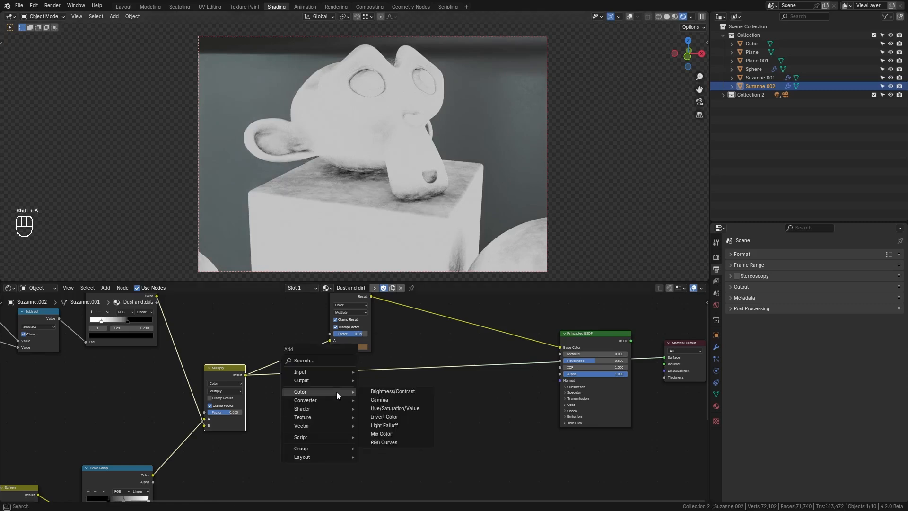
pyautogui.click(384, 417)
pyautogui.click(330, 364)
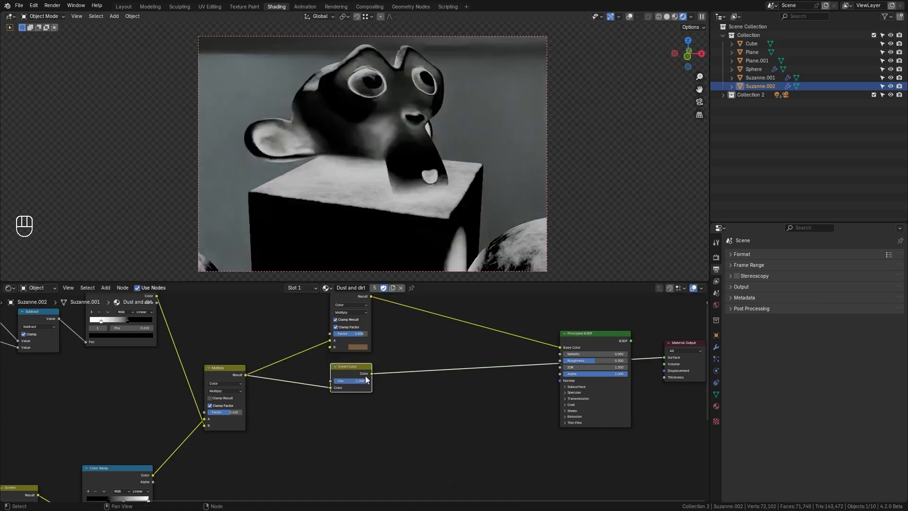
pyautogui.moveTo(559, 361); pyautogui.dragTo(670, 357)
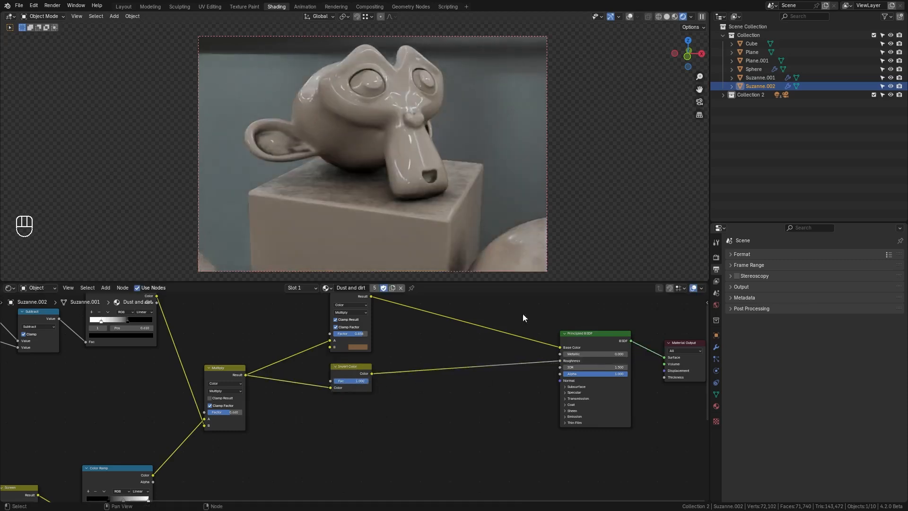
# - Add a Bump node below Invert Color, feeding the combined mask into Height and its output into the Principled BSDF's Normal
pyautogui.scroll(4, 388, 206)
pyautogui.scroll(3, 413, 185)
pyautogui.keyDown('shift'); pyautogui.moveTo(388, 206); pyautogui.dragTo(444, 175, button='middle'); pyautogui.keyUp('shift')
pyautogui.moveTo(426, 187)
pyautogui.keyDown('shift'); pyautogui.mouseDown(button='middle')
pyautogui.moveTo(348, 204)
pyautogui.moveTo(430, 169)
pyautogui.moveTo(424, 186)
pyautogui.moveTo(365, 171)
pyautogui.moveTo(341, 179)
pyautogui.moveTo(350, 190)
pyautogui.mouseUp(button='middle'); pyautogui.keyUp('shift')
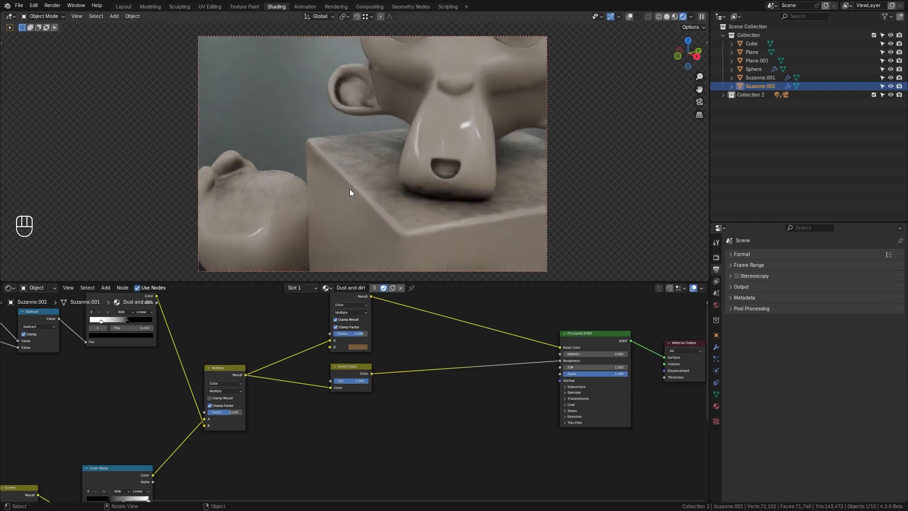
pyautogui.moveTo(354, 403); pyautogui.dragTo(357, 405, button='middle')
pyautogui.hotkey('shift', 'a')
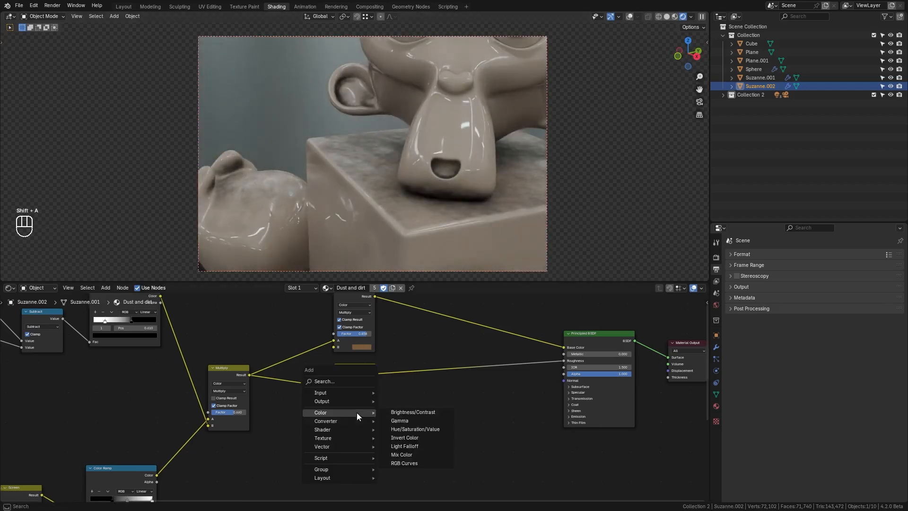
pyautogui.moveTo(347, 424)
pyautogui.moveTo(342, 445)
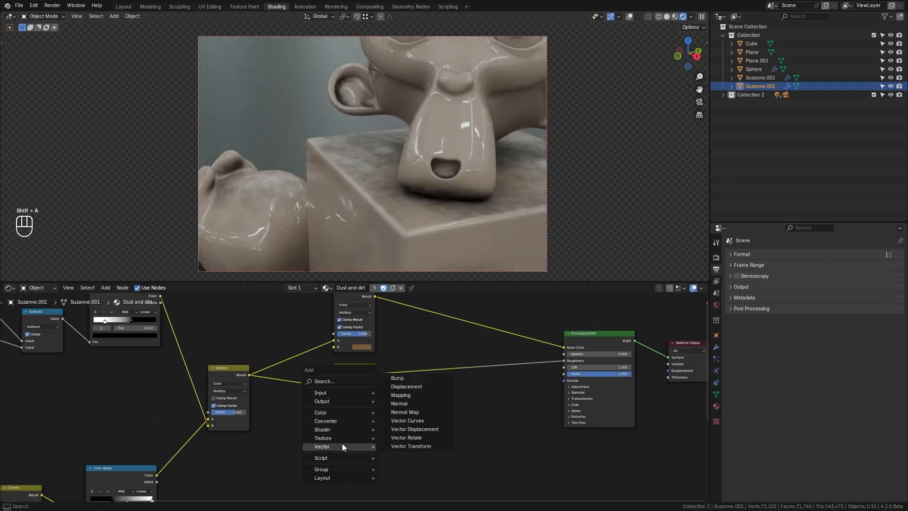
pyautogui.click(398, 378)
pyautogui.click(322, 404)
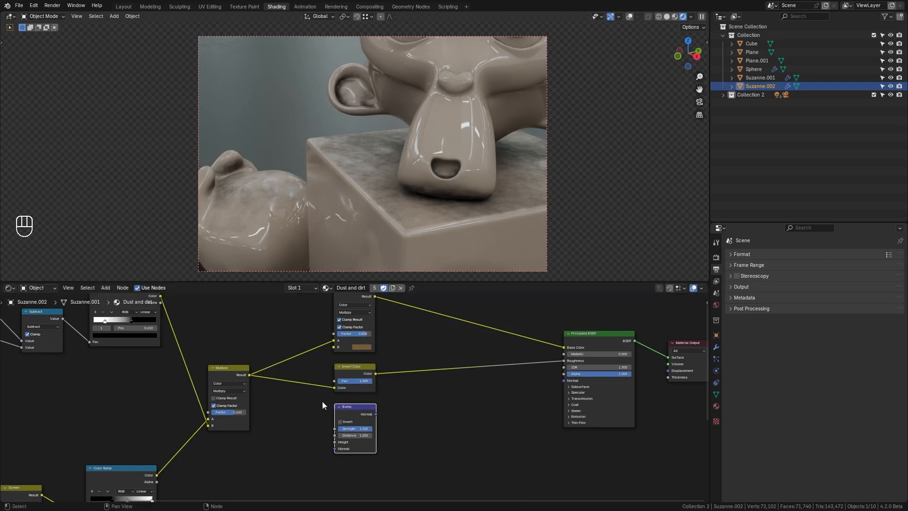
pyautogui.moveTo(249, 375); pyautogui.dragTo(335, 441)
pyautogui.moveTo(375, 414); pyautogui.dragTo(564, 381)
# - Enable Invert on the Bump node and set its Distance to 0.1
pyautogui.click(339, 421)
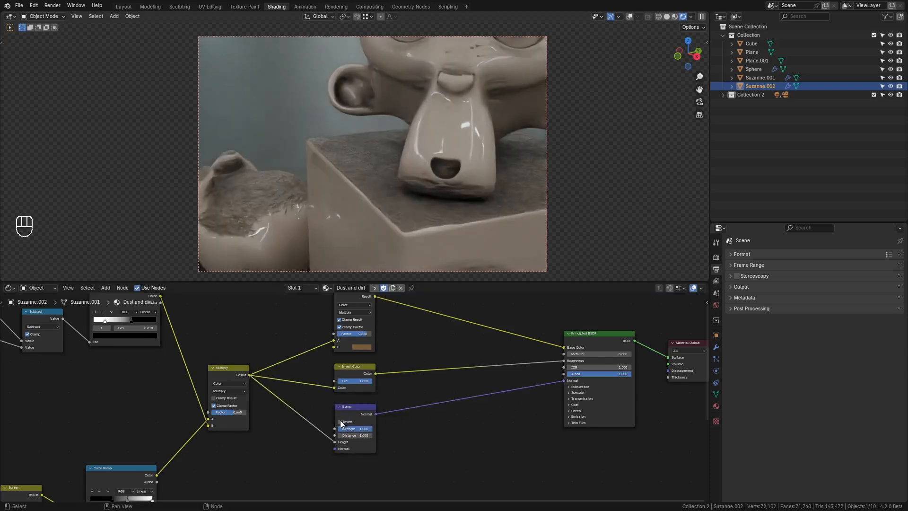
pyautogui.click(349, 435)
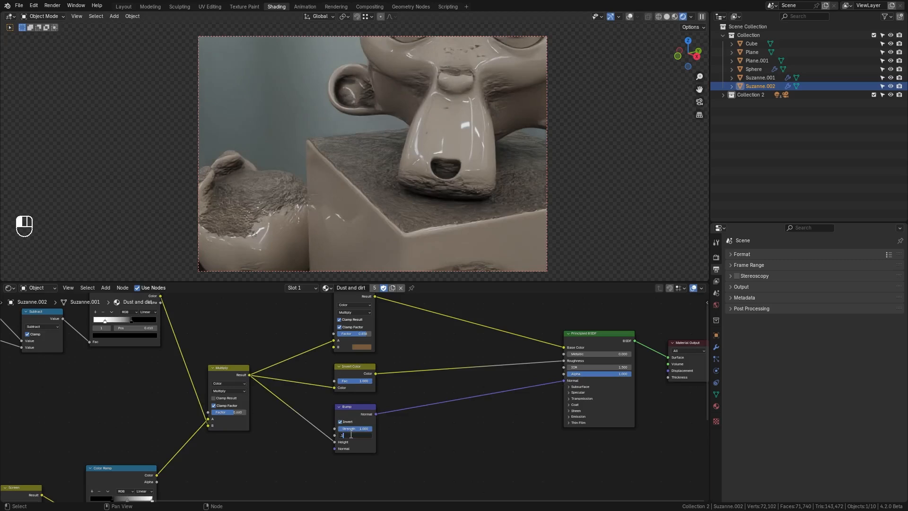
pyautogui.write('.1')
pyautogui.press('Return')
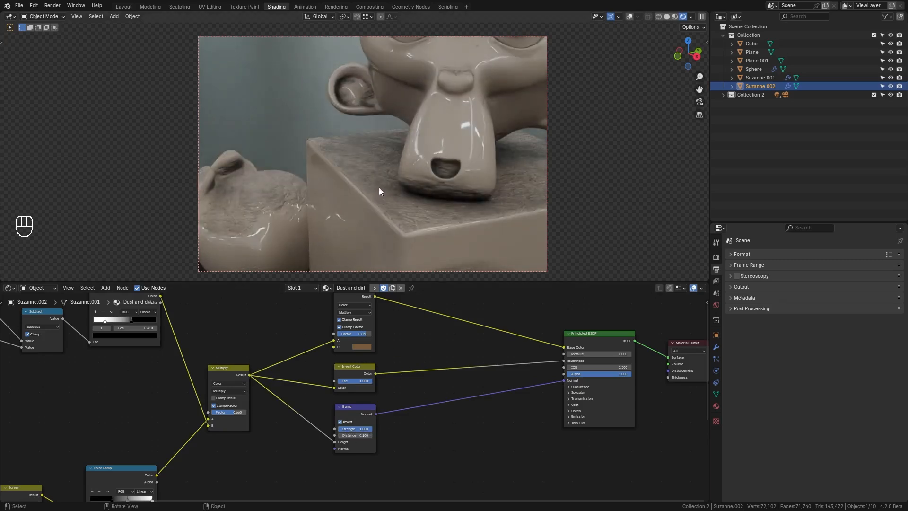
# - Set the Bump node's Strength to 0.1 and reset its Distance to the default value
pyautogui.moveTo(379, 187)
pyautogui.mouseDown(button='middle')
pyautogui.moveTo(417, 180)
pyautogui.moveTo(382, 175)
pyautogui.mouseUp(button='middle')
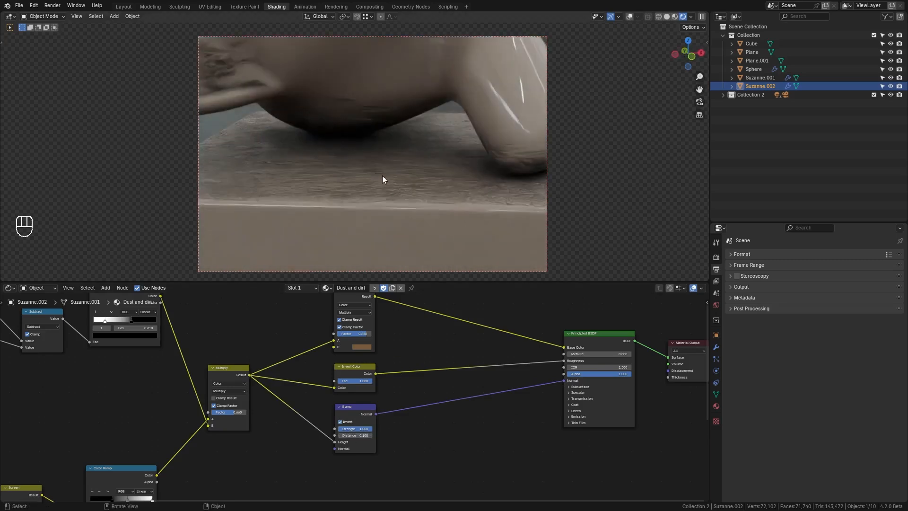
pyautogui.doubleClick(353, 429)
pyautogui.write('0.1')
pyautogui.press('Return')
pyautogui.rightClick(354, 435)
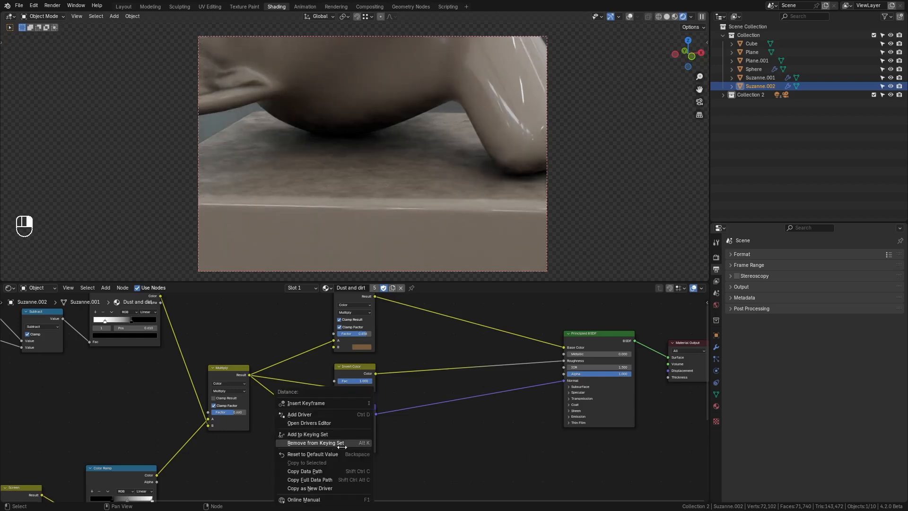
pyautogui.click(324, 455)
pyautogui.moveTo(402, 196); pyautogui.dragTo(446, 185, button='middle')
pyautogui.scroll(-7, 444, 198)
pyautogui.scroll(3, 367, 197)
pyautogui.keyDown('shift'); pyautogui.moveTo(367, 197); pyautogui.dragTo(418, 168, button='middle'); pyautogui.keyUp('shift')
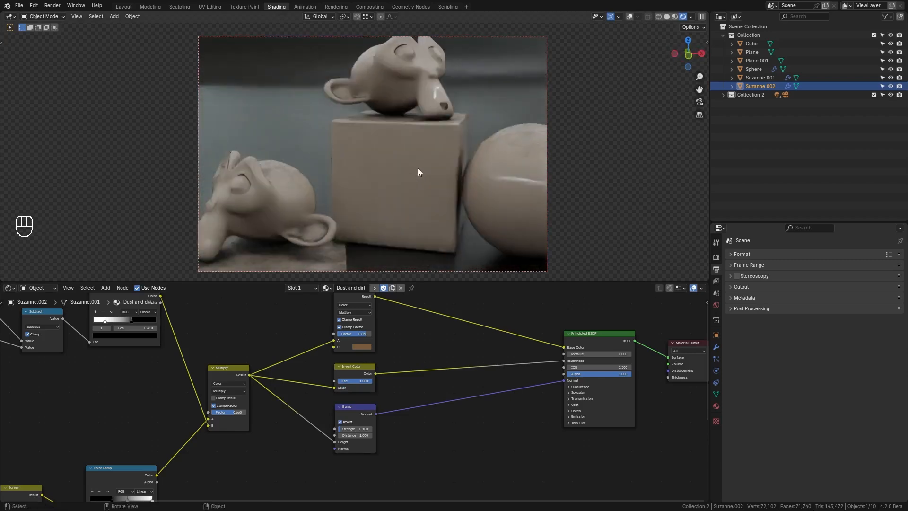
# - Add Texture Coordinate and Mapping nodes to the lower Noise Texture, using Object coordinates, and feed the Mapping into the upper Noise Texture's Vector too
pyautogui.scroll(-2, 129, 406)
pyautogui.moveTo(129, 406); pyautogui.dragTo(361, 395, button='middle')
pyautogui.scroll(1, 293, 382)
pyautogui.scroll(3, 328, 399)
pyautogui.click(280, 407)
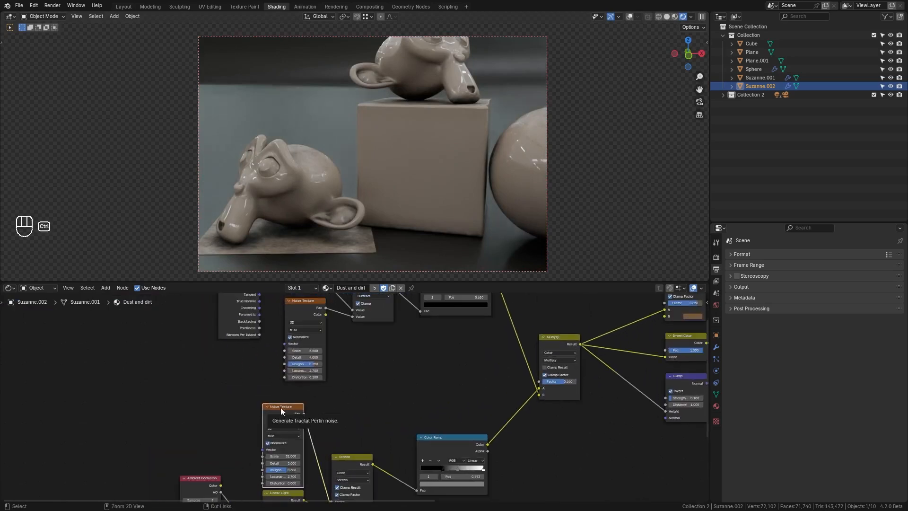
pyautogui.hotkey('ctrl', 't')
pyautogui.click(212, 351)
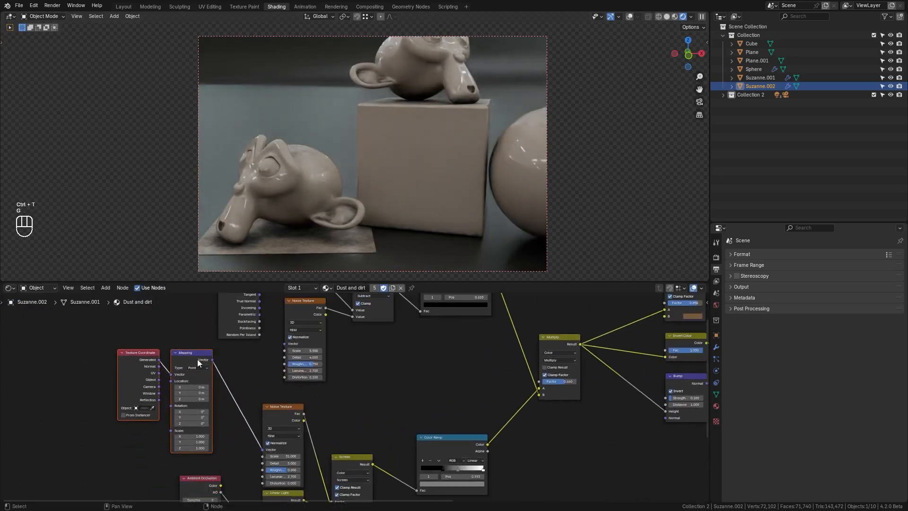
pyautogui.moveTo(169, 375); pyautogui.dragTo(159, 380)
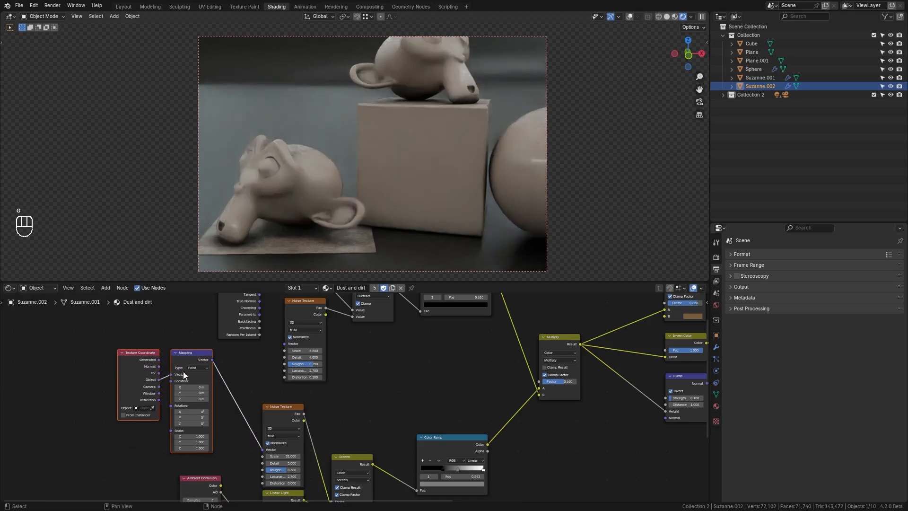
pyautogui.moveTo(212, 359); pyautogui.dragTo(284, 344)
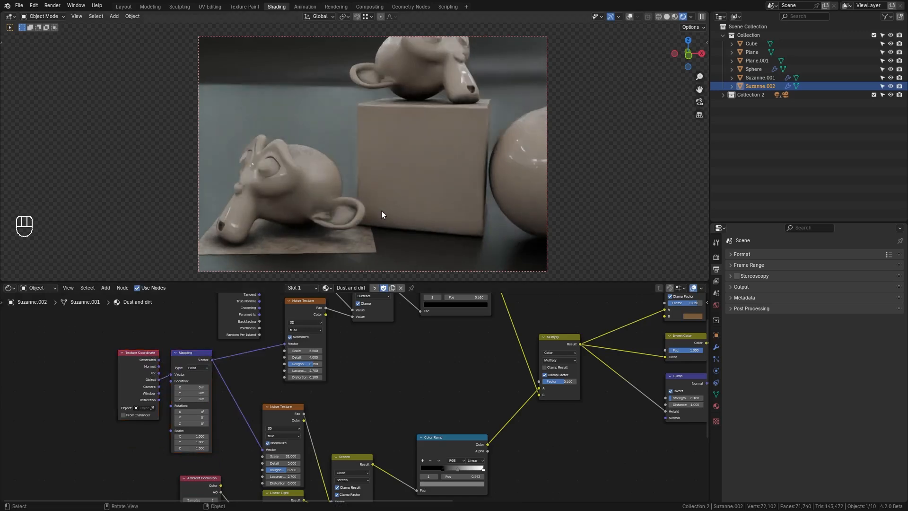
# - Examine the dust and dirt on the monkey heads, cube and sphere in the rendered preview
pyautogui.moveTo(397, 164); pyautogui.dragTo(388, 182, button='middle')
pyautogui.keyDown('shift'); pyautogui.moveTo(465, 139); pyautogui.dragTo(391, 198, button='middle'); pyautogui.keyUp('shift')
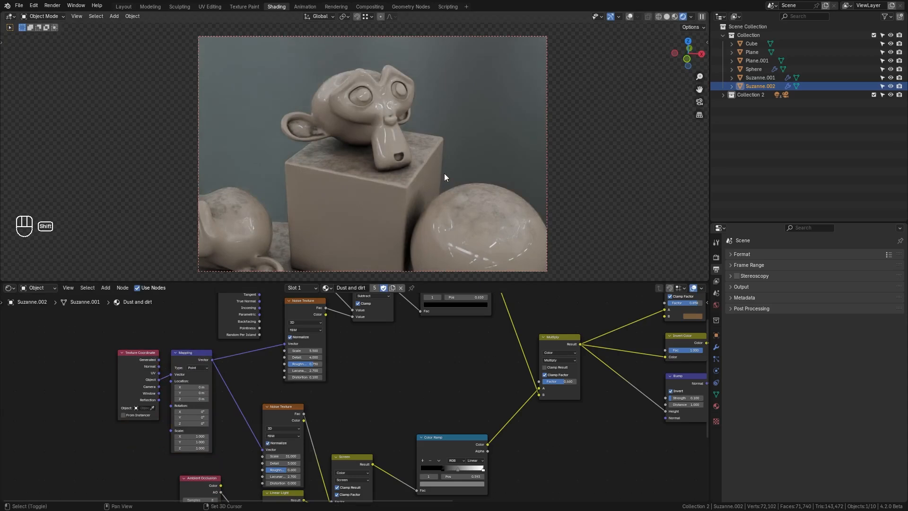
pyautogui.moveTo(444, 174)
pyautogui.keyDown('shift'); pyautogui.mouseDown(button='middle')
pyautogui.moveTo(410, 188)
pyautogui.moveTo(444, 163)
pyautogui.mouseUp(button='middle'); pyautogui.keyUp('shift')
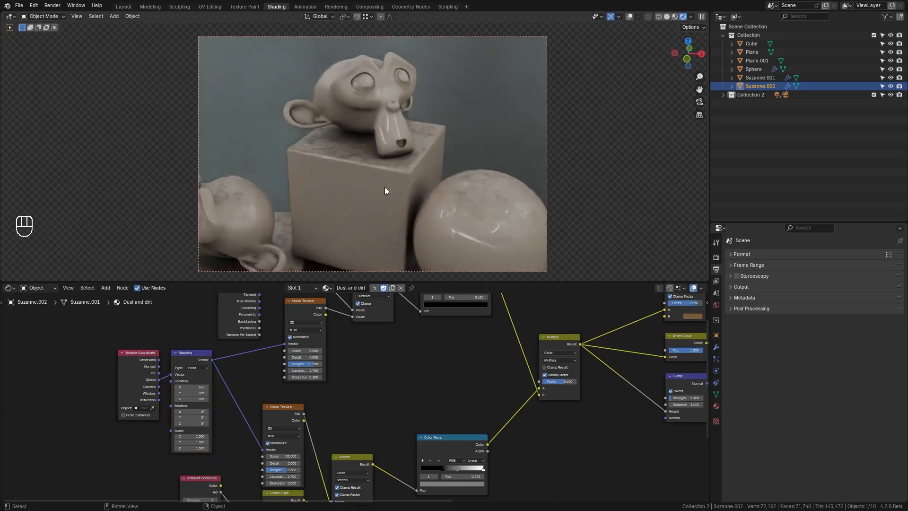
pyautogui.moveTo(613, 396); pyautogui.dragTo(380, 401, button='middle')
pyautogui.moveTo(504, 378); pyautogui.dragTo(372, 436, button='middle')
pyautogui.scroll(-3, 444, 365)
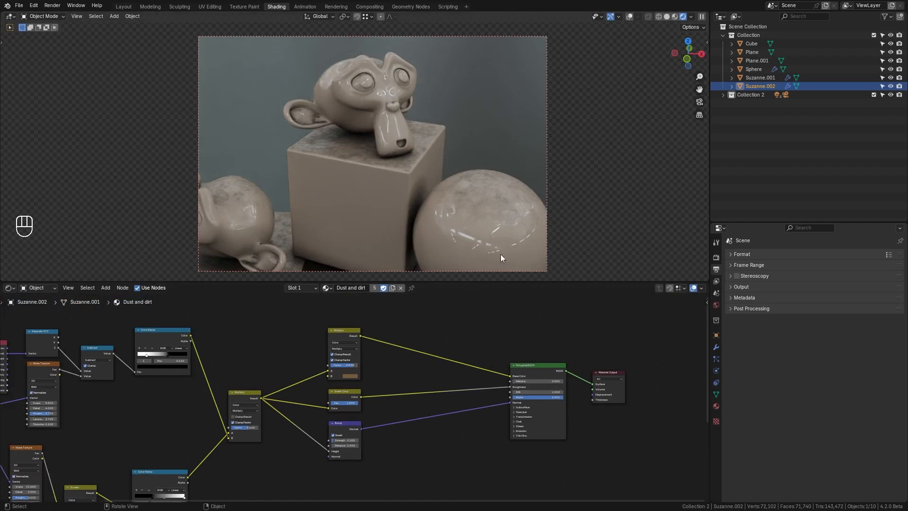
pyautogui.moveTo(500, 254); pyautogui.dragTo(530, 283, button='middle')
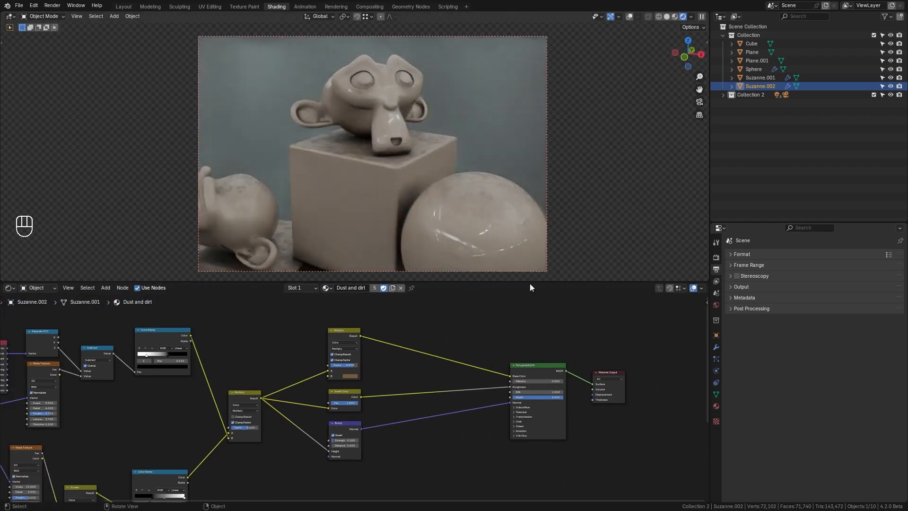
pyautogui.click(244, 394)
pyautogui.press('g')
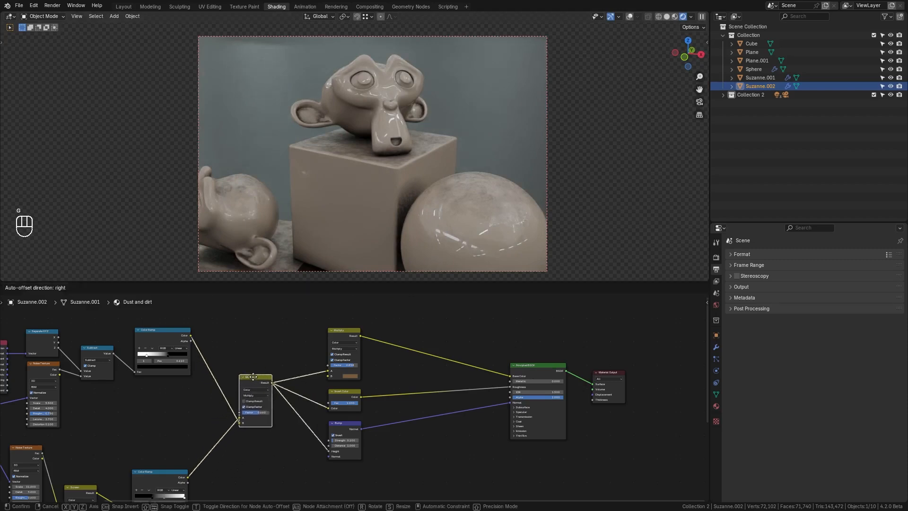
pyautogui.click(243, 393)
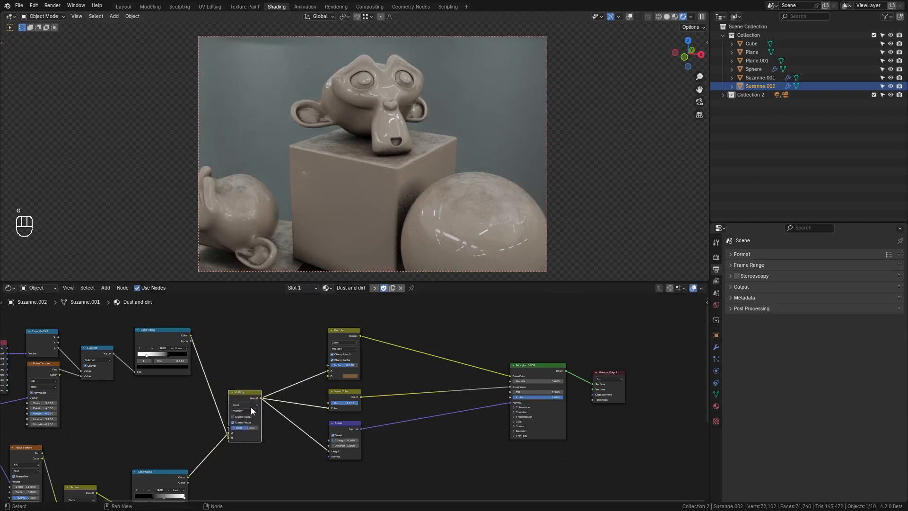
# - Widen the combined-mask Multiply node slightly and move the Principled BSDF and Material Output nodes further apart
pyautogui.moveTo(261, 416); pyautogui.dragTo(272, 417)
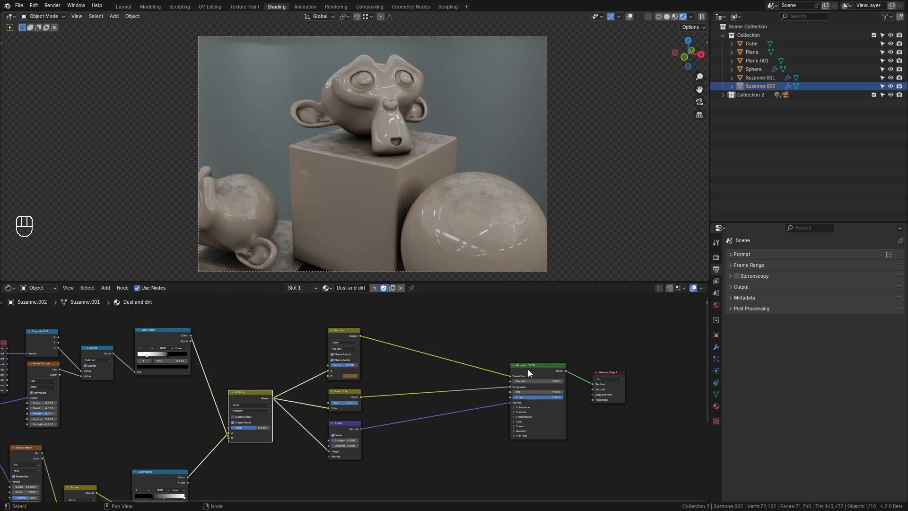
pyautogui.moveTo(528, 369); pyautogui.dragTo(487, 344)
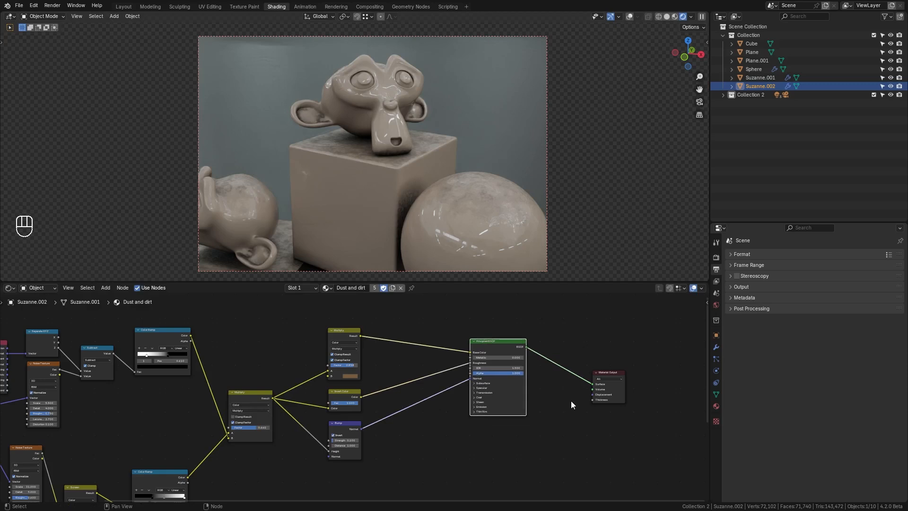
pyautogui.moveTo(601, 371); pyautogui.dragTo(622, 363)
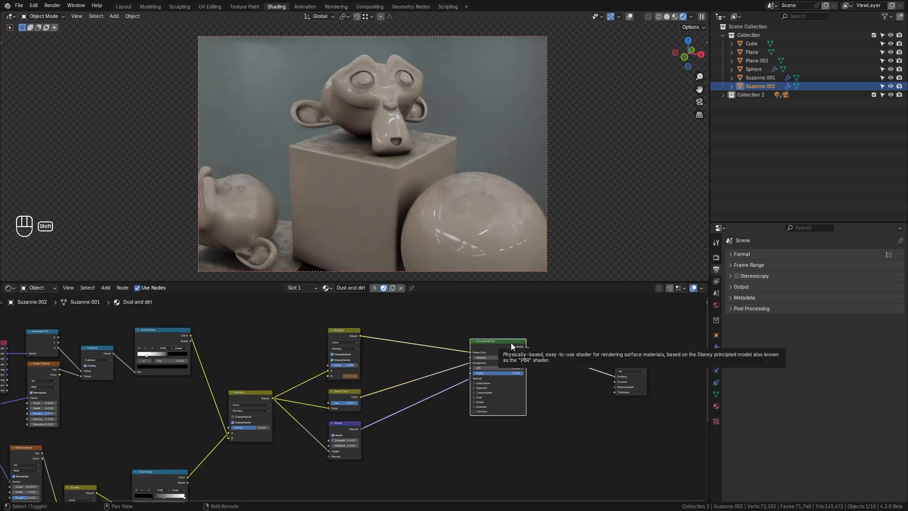
# - Duplicate the Principled BSDF below the original and make it copper, with Metallic 1, Roughness about 0.07 and an orange Base Color
pyautogui.hotkey('shift', 'd')
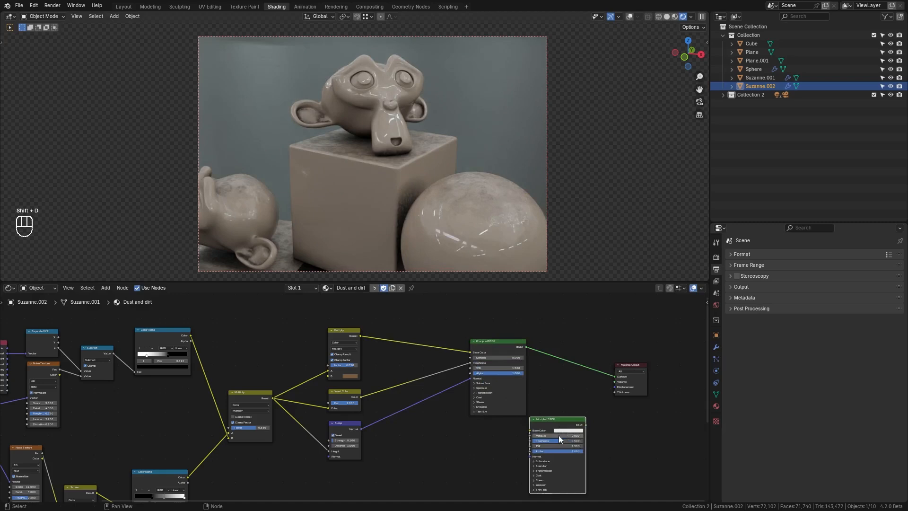
pyautogui.moveTo(559, 435)
pyautogui.mouseDown()
pyautogui.moveTo(583, 435)
pyautogui.moveTo(560, 440)
pyautogui.mouseUp()
pyautogui.click(558, 430)
pyautogui.click(573, 386)
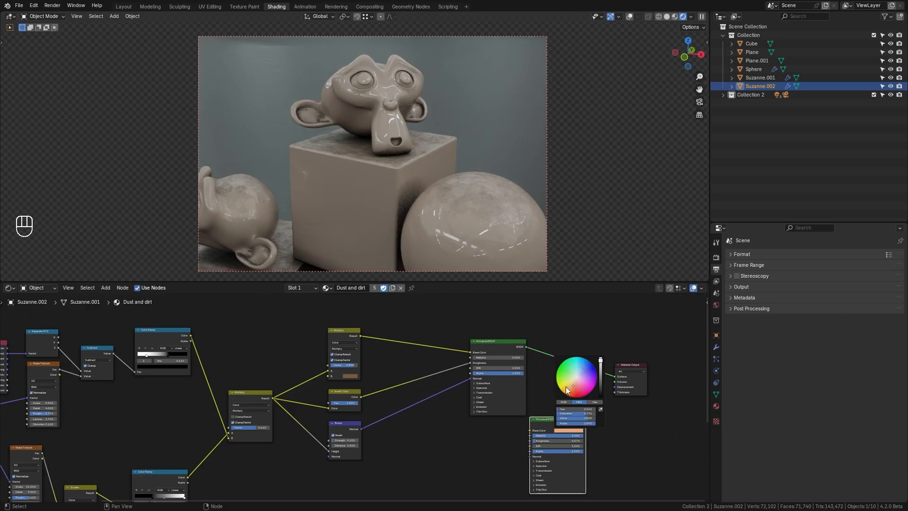
# - Insert a Mix Shader before the Material Output, feeding the copper BSDF into its second Shader input and the combined mask into Fac
pyautogui.hotkey('shift', 'a')
pyautogui.moveTo(556, 364)
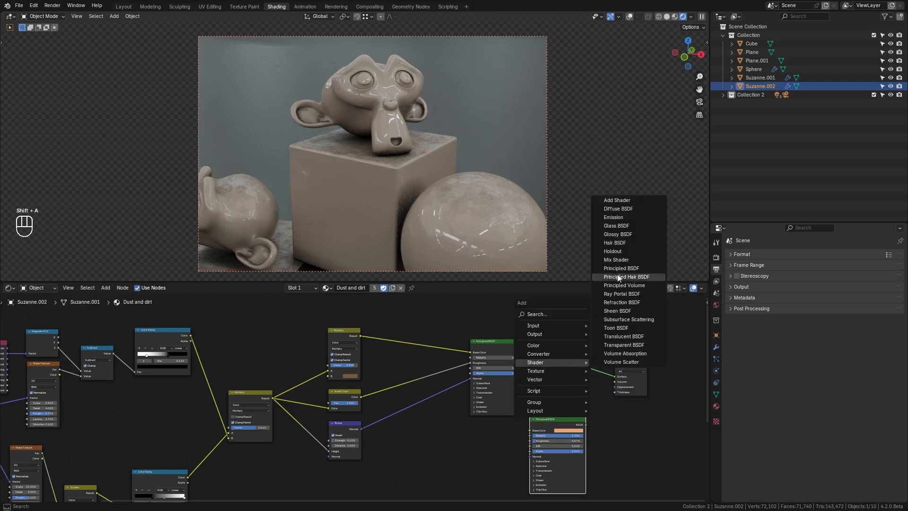
pyautogui.click(652, 260)
pyautogui.click(570, 420)
pyautogui.moveTo(586, 425); pyautogui.dragTo(567, 379)
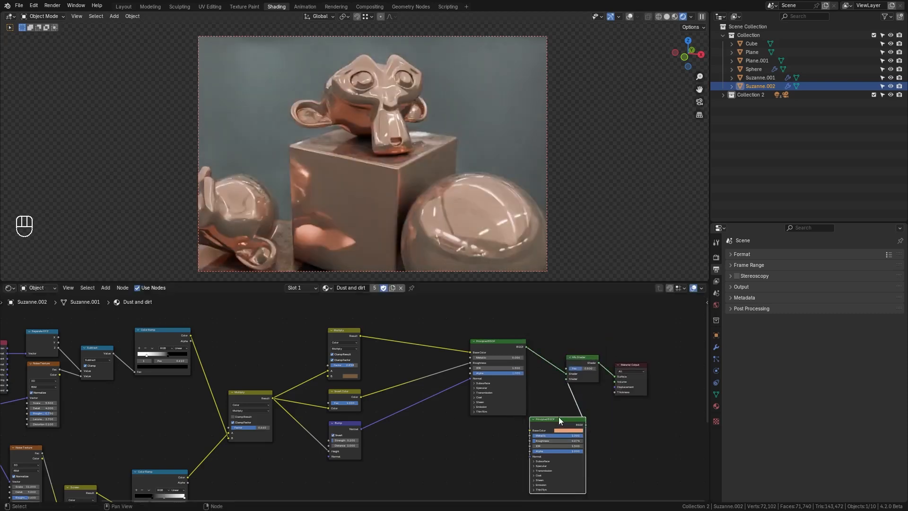
pyautogui.moveTo(558, 419); pyautogui.dragTo(516, 425)
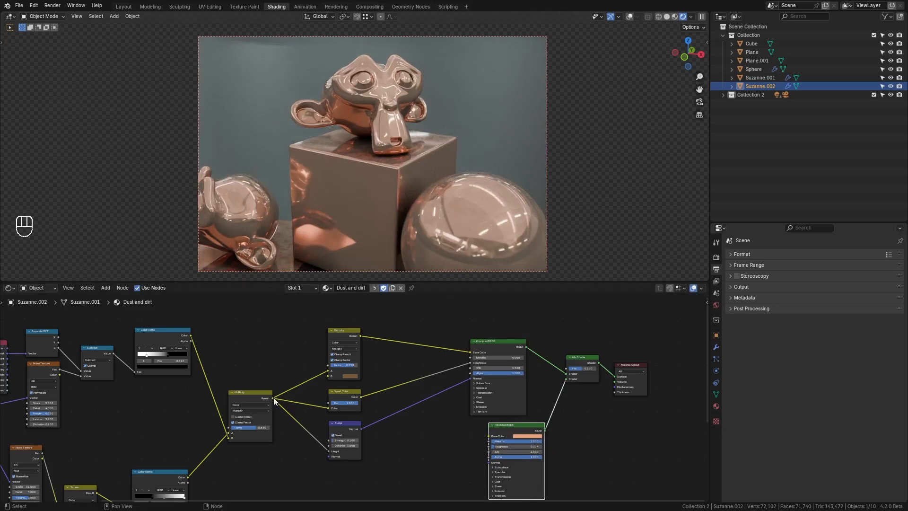
pyautogui.moveTo(273, 397)
pyautogui.mouseDown()
pyautogui.moveTo(314, 357)
pyautogui.moveTo(569, 370)
pyautogui.mouseUp()
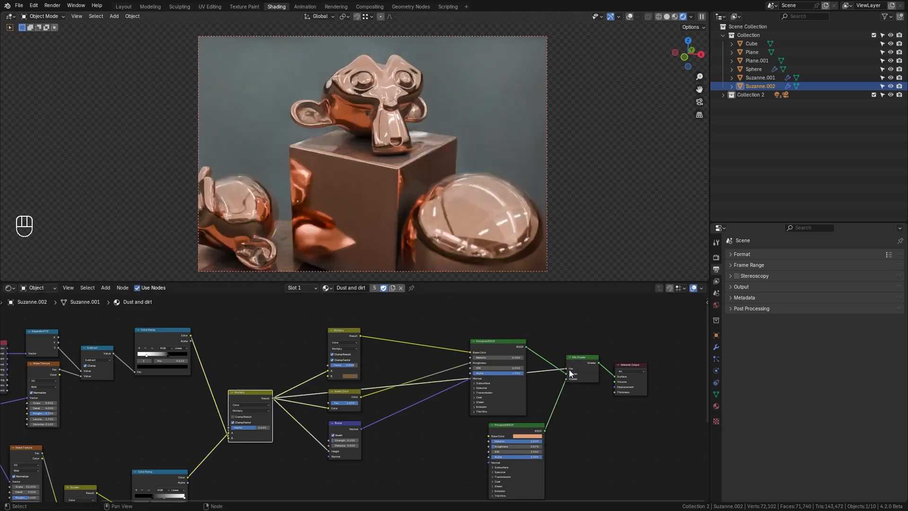
# - Adjust the upper Color Ramp's stops for the upward-facing mask, placing the white stop at position 0.185
pyautogui.scroll(10, 354, 149)
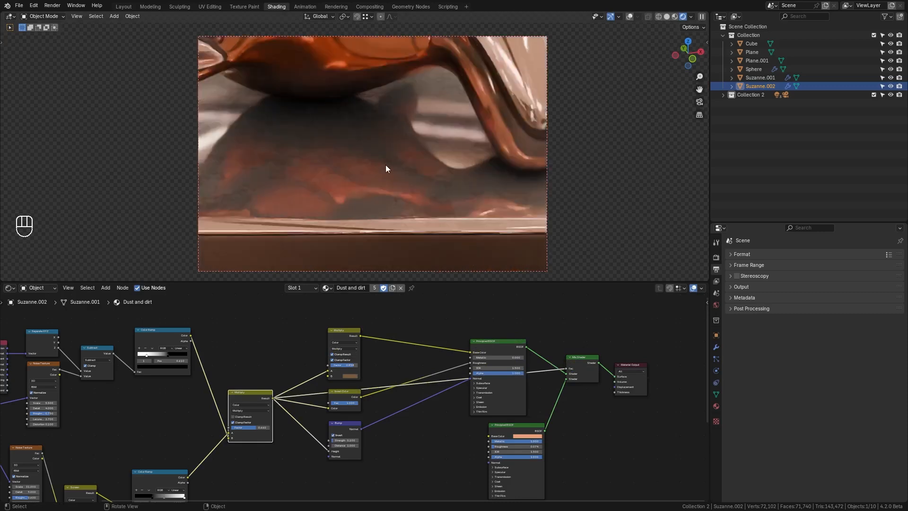
pyautogui.moveTo(385, 168); pyautogui.dragTo(420, 182, button='middle')
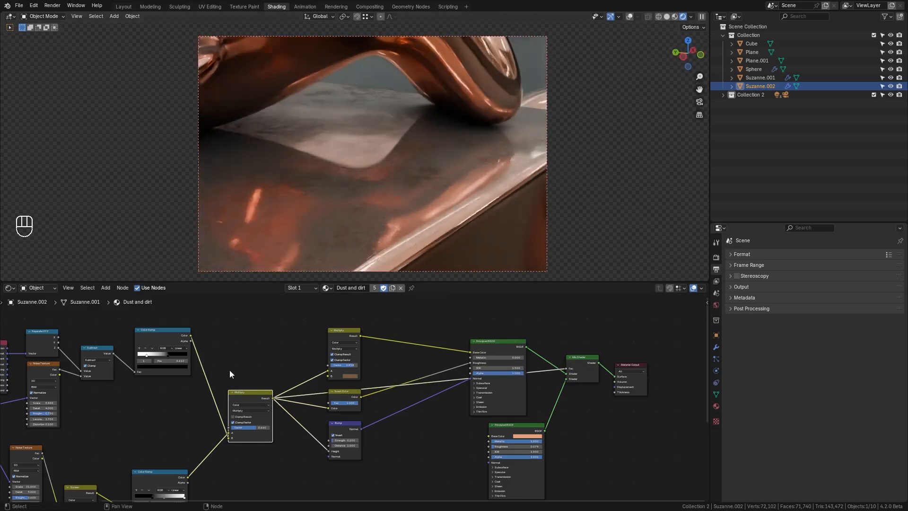
pyautogui.moveTo(178, 362); pyautogui.dragTo(311, 344, button='middle')
pyautogui.scroll(3, 312, 343)
pyautogui.moveTo(283, 335); pyautogui.dragTo(289, 339)
pyautogui.click(305, 335)
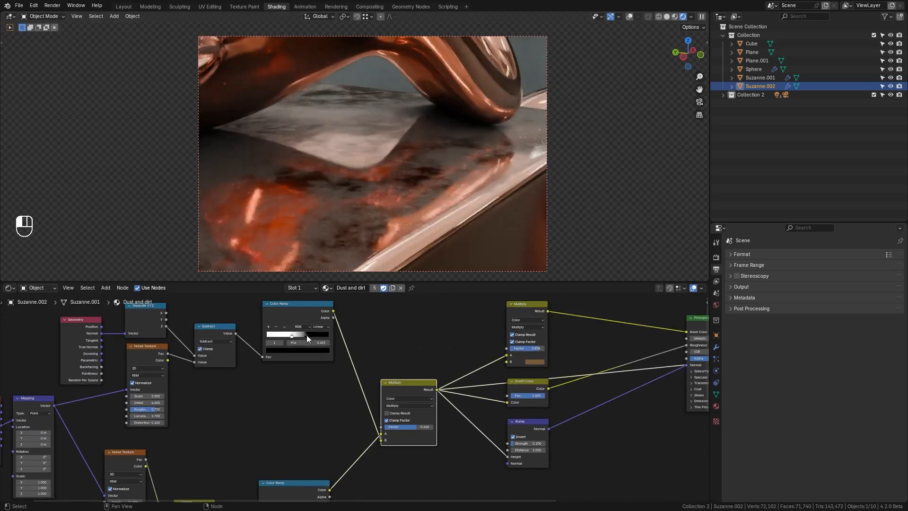
pyautogui.moveTo(384, 181)
pyautogui.mouseDown(button='middle')
pyautogui.moveTo(287, 182)
pyautogui.moveTo(416, 181)
pyautogui.moveTo(397, 153)
pyautogui.moveTo(393, 170)
pyautogui.moveTo(376, 170)
pyautogui.moveTo(383, 174)
pyautogui.mouseUp(button='middle')
pyautogui.moveTo(292, 335)
pyautogui.mouseDown()
pyautogui.moveTo(268, 335)
pyautogui.moveTo(289, 337)
pyautogui.moveTo(278, 334)
pyautogui.mouseUp()
# - Move the grey middle stop of the lower crevice Color Ramp to position 0.849
pyautogui.moveTo(242, 468); pyautogui.dragTo(344, 348, button='middle')
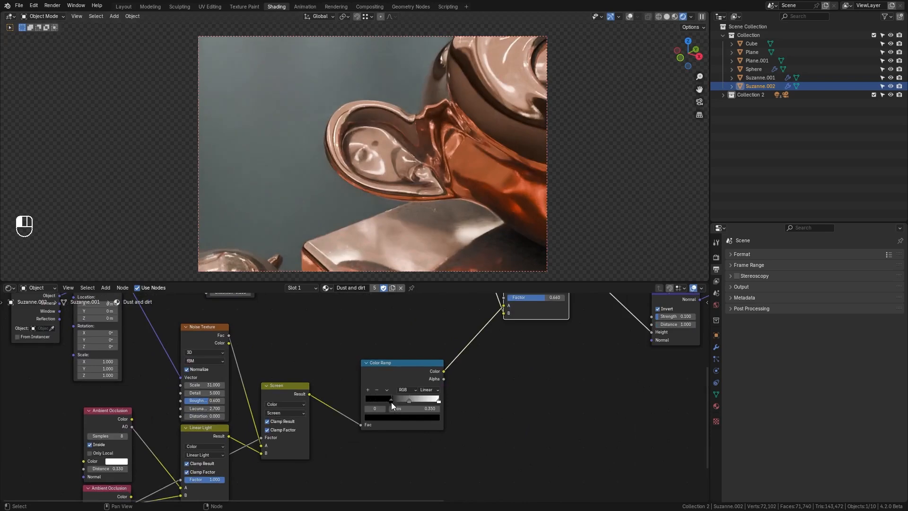
pyautogui.moveTo(408, 400); pyautogui.dragTo(425, 398)
pyautogui.moveTo(422, 202); pyautogui.dragTo(435, 194, button='middle')
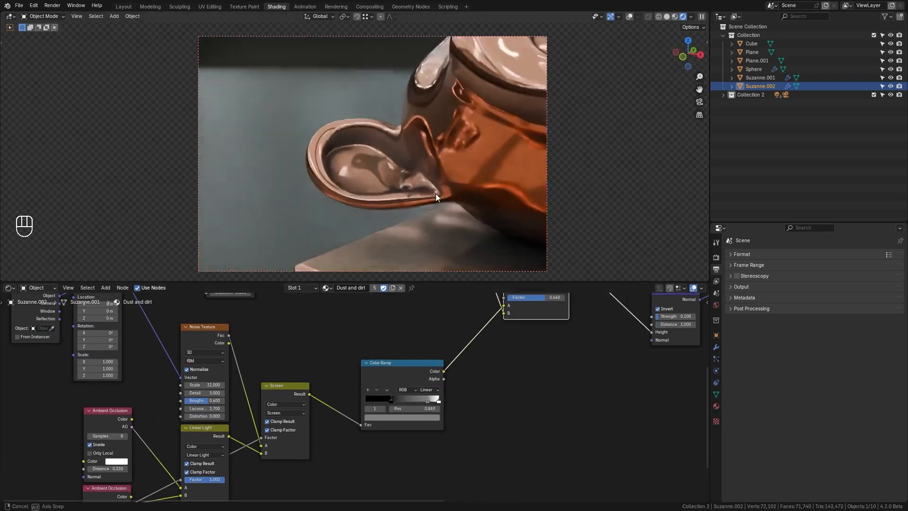
pyautogui.scroll(-2, 435, 194)
pyautogui.scroll(-3, 475, 305)
# - Preview the combined-mask Multiply node's output on the objects and switch the preview back to the Mix Shader
pyautogui.moveTo(497, 303); pyautogui.dragTo(442, 360, button='middle')
pyautogui.keyDown('ctrl'); pyautogui.keyDown('shift'); pyautogui.click(455, 323); pyautogui.keyUp('shift'); pyautogui.keyUp('ctrl')
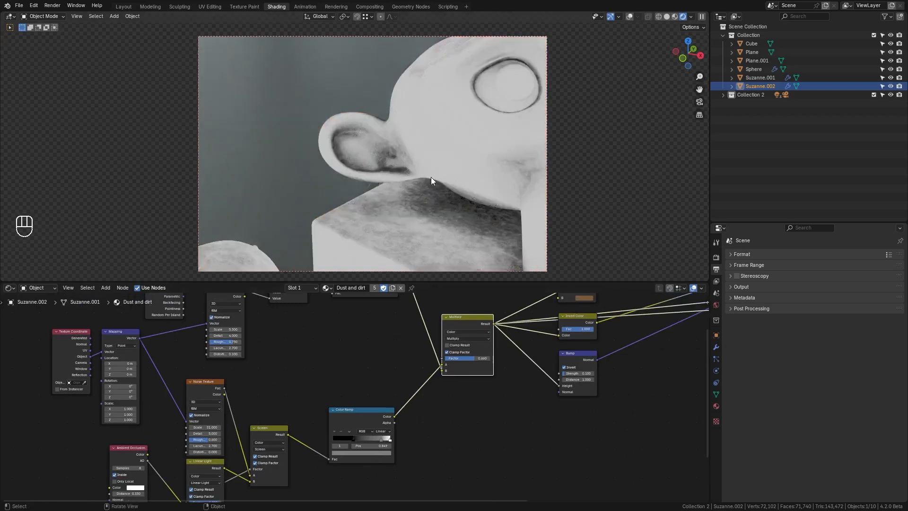
pyautogui.moveTo(443, 190)
pyautogui.mouseDown(button='middle')
pyautogui.moveTo(438, 184)
pyautogui.moveTo(468, 213)
pyautogui.moveTo(447, 198)
pyautogui.mouseUp(button='middle')
pyautogui.scroll(-5, 468, 210)
pyautogui.moveTo(594, 329); pyautogui.dragTo(399, 431, button='middle')
pyautogui.moveTo(611, 400); pyautogui.dragTo(480, 390, button='middle')
pyautogui.keyDown('ctrl'); pyautogui.keyDown('shift'); pyautogui.click(524, 369); pyautogui.keyUp('shift'); pyautogui.keyUp('ctrl')
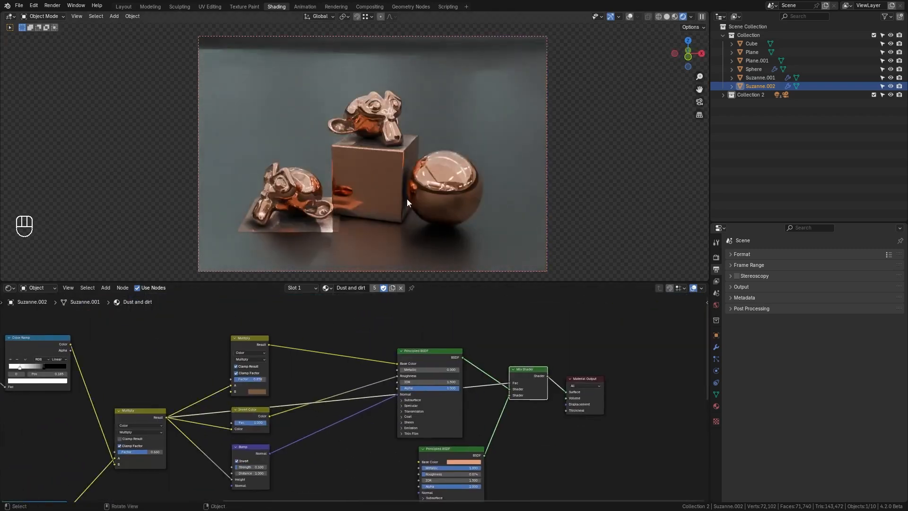